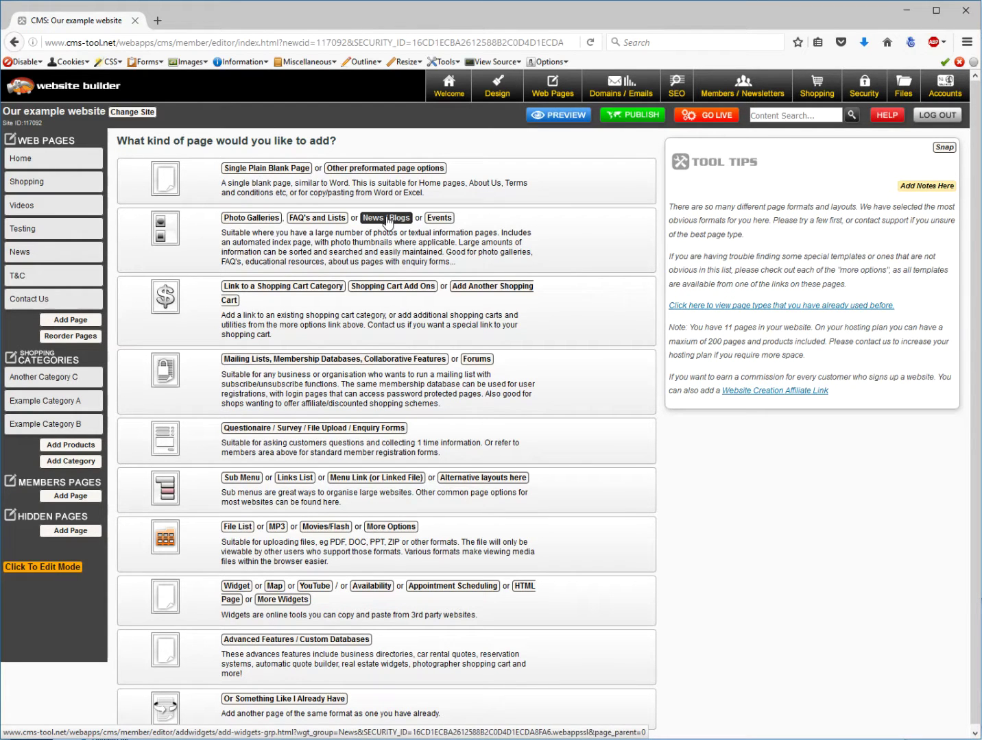
Step: Add a new Gallery 3 Column Popup Slideshow page with the menu button text Animals
left_click(240, 219)
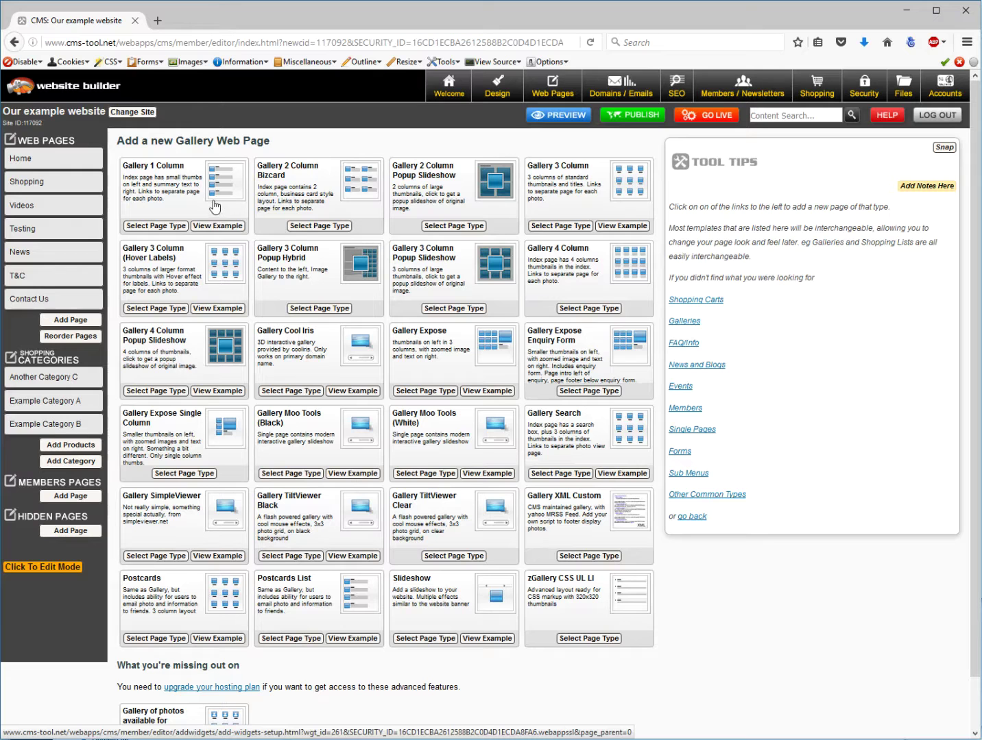
left_click(424, 256)
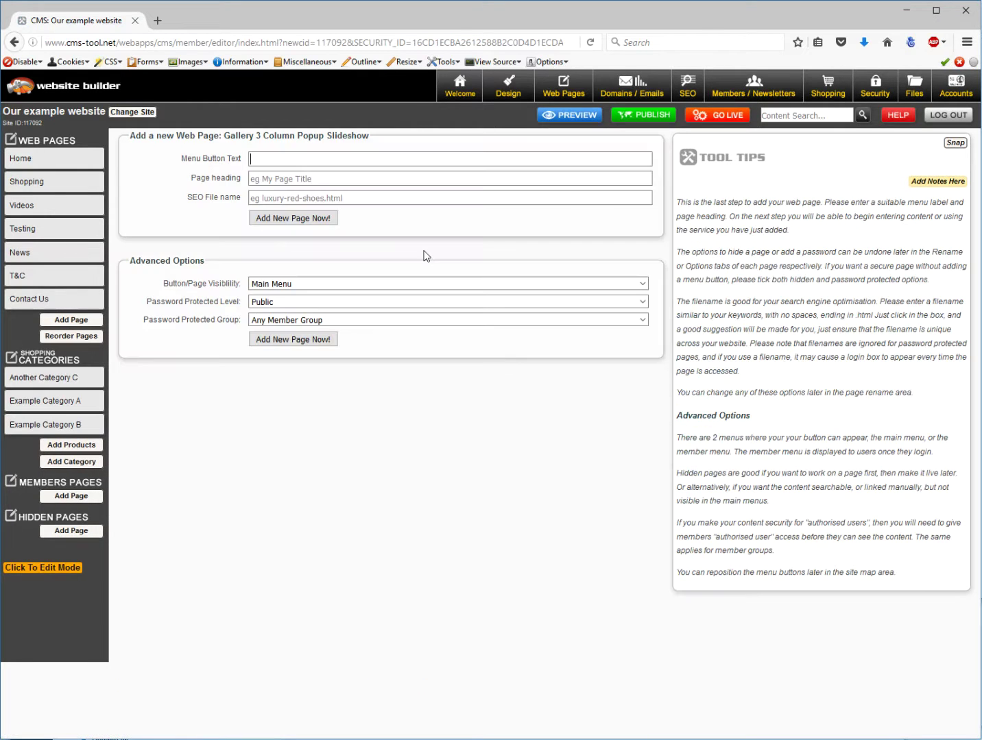
left_click(286, 159)
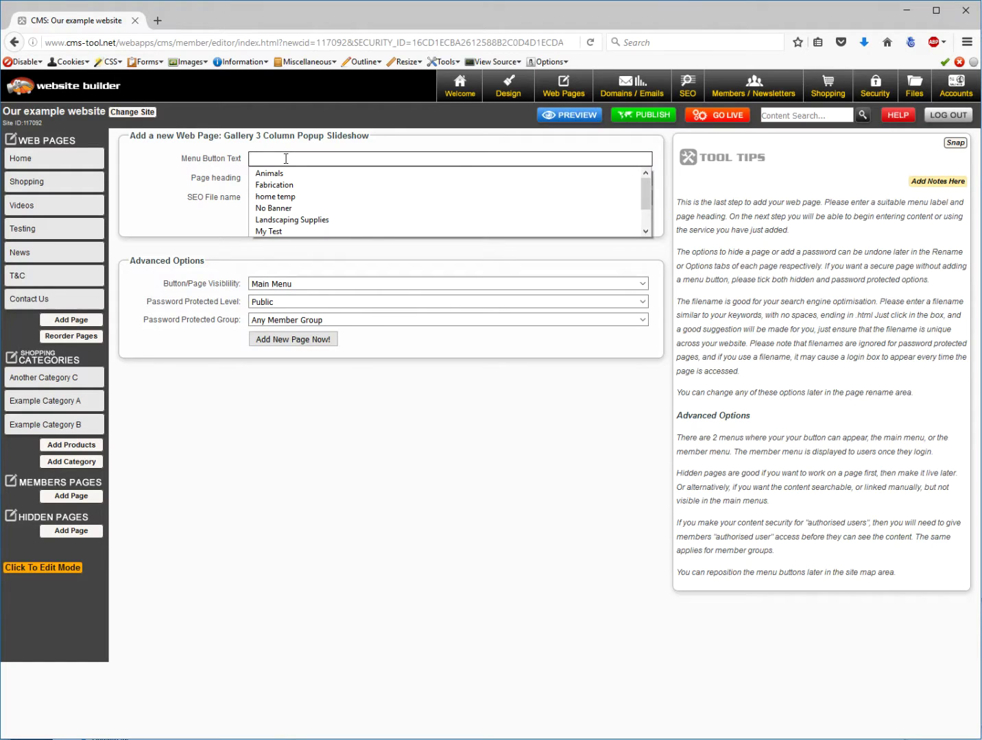
left_click(278, 174)
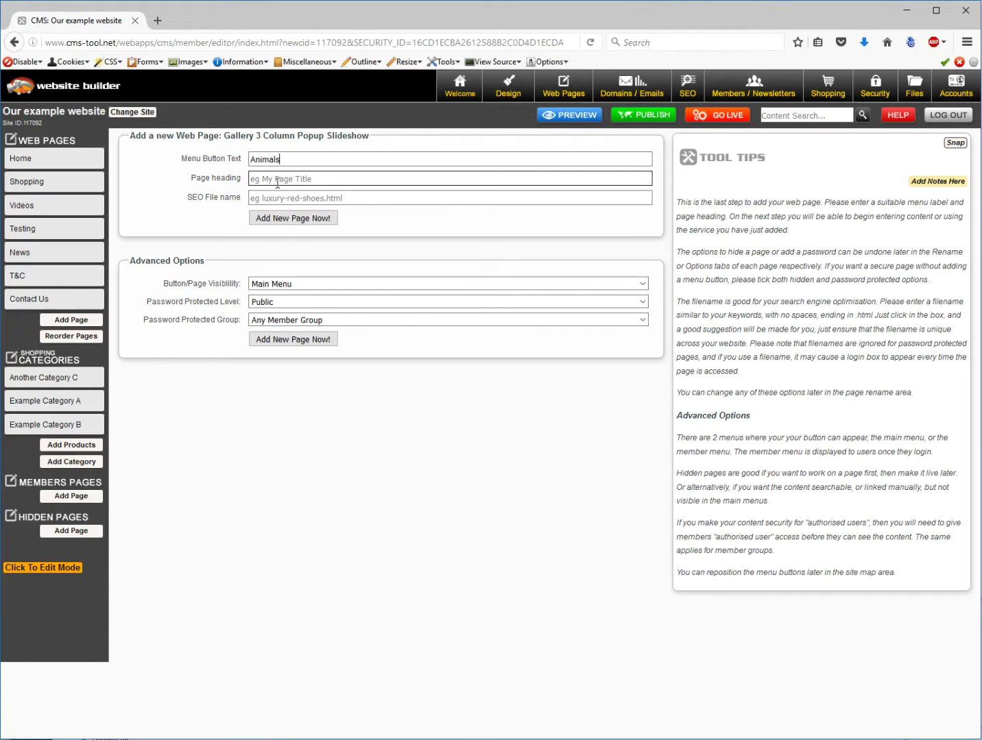
left_click(281, 220)
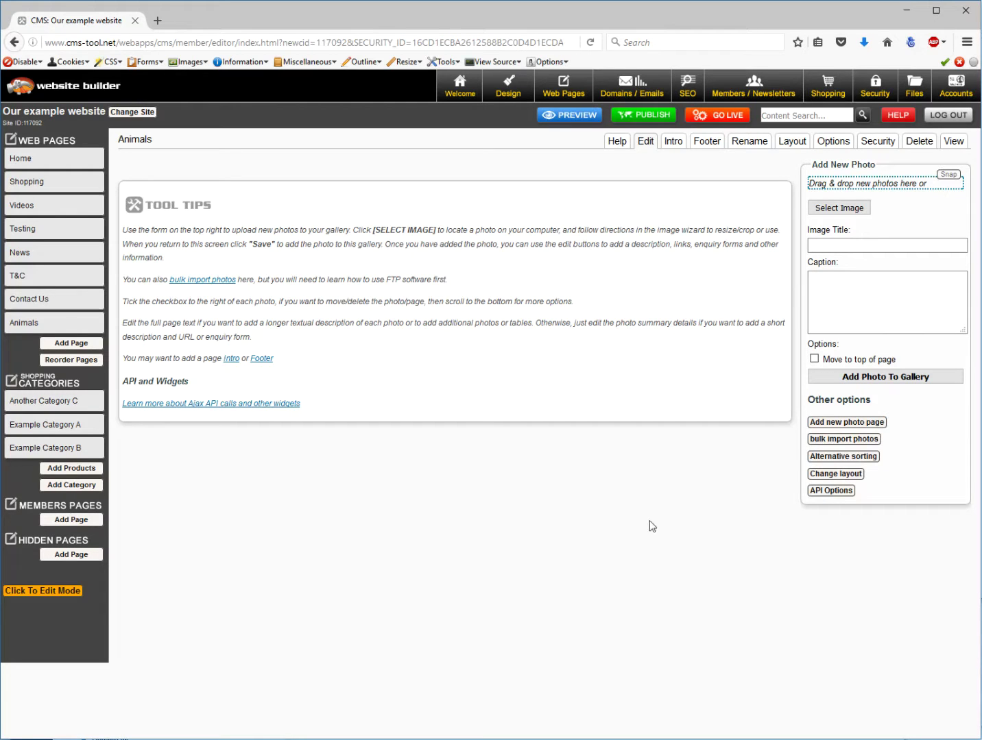
Step: Upload bunny.jpg, cat.jpg, cub.jpg and puppy.jpg from the Cats and Dogs folder in File Explorer to the Animals gallery
key("alt+Tab")
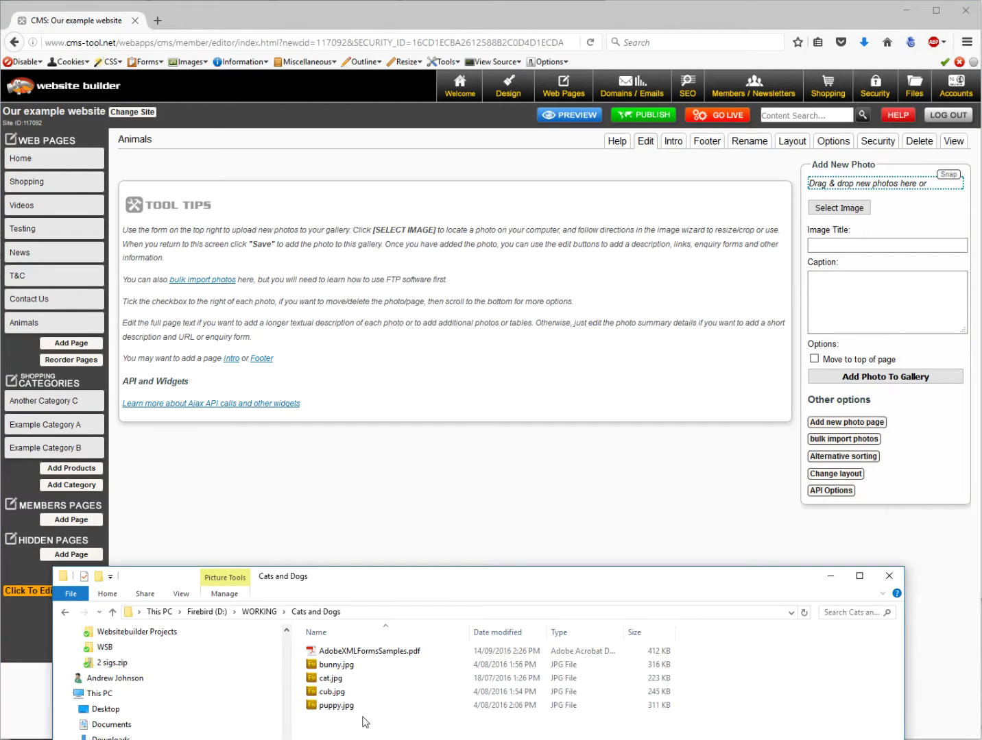
left_click_drag(364, 719, 271, 658)
left_click_drag(330, 669, 842, 207)
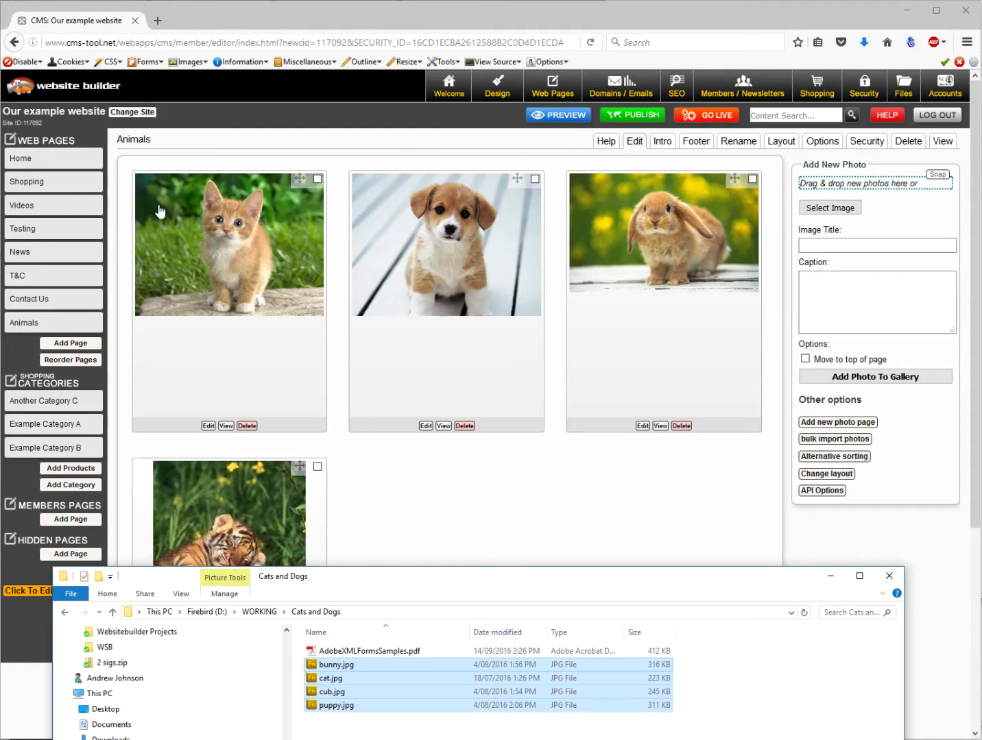
left_click(414, 505)
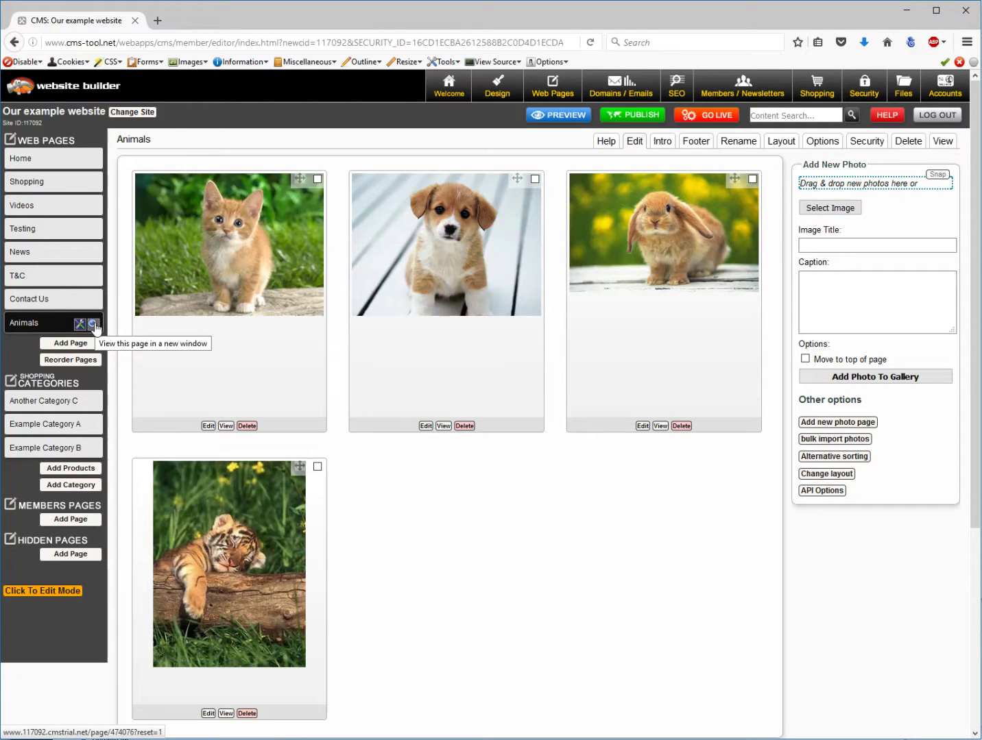
Step: Preview the Animals page in a separate browser tab, look over its thumbnails and return to the page editor
left_click(94, 326)
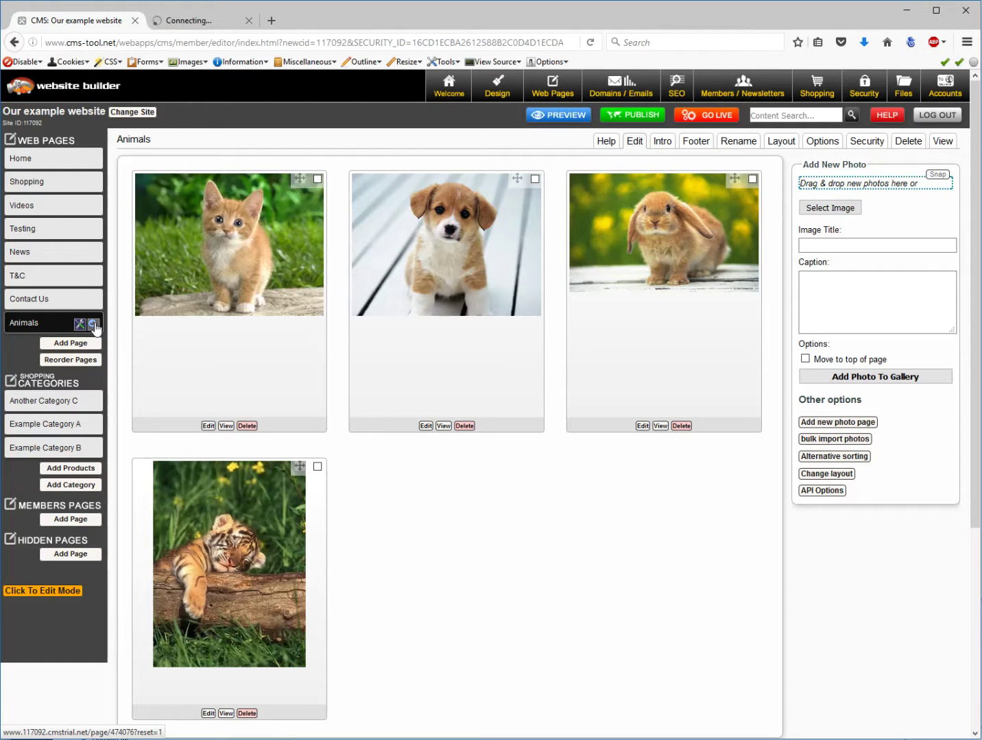
left_click(179, 22)
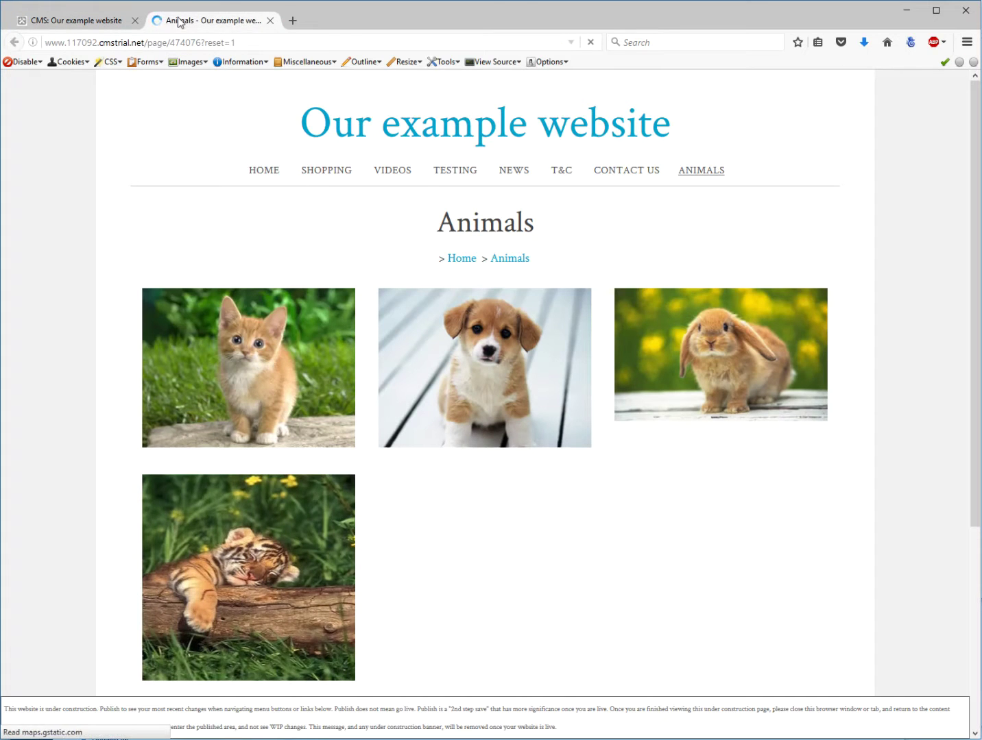
scroll(454, 513, "down", 3)
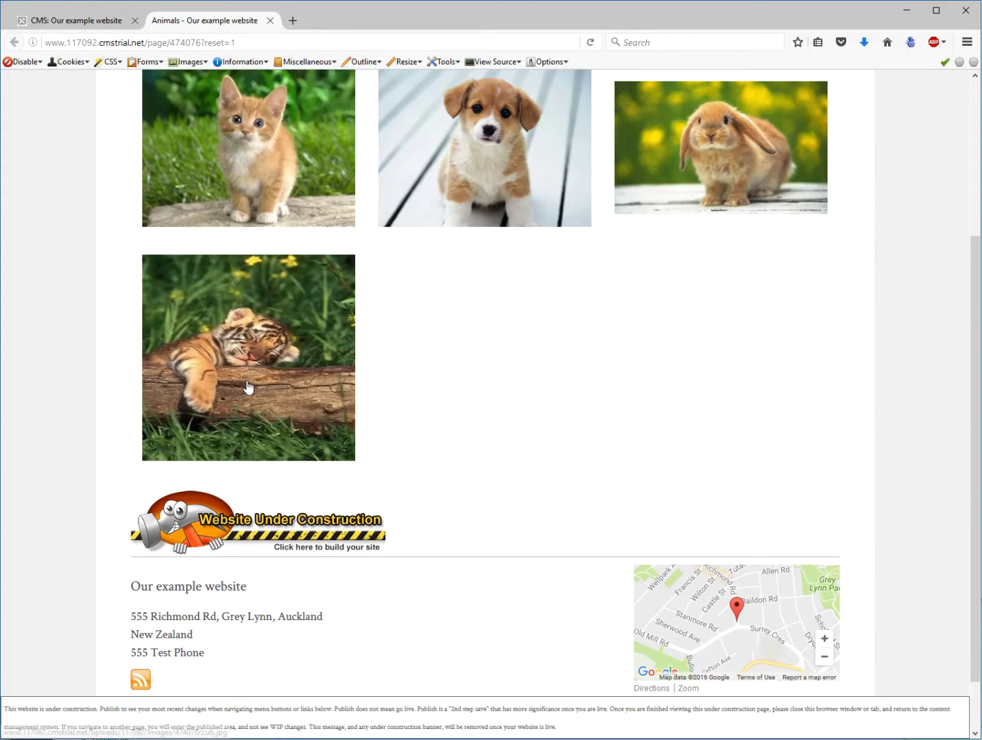
scroll(497, 381, "up", 3)
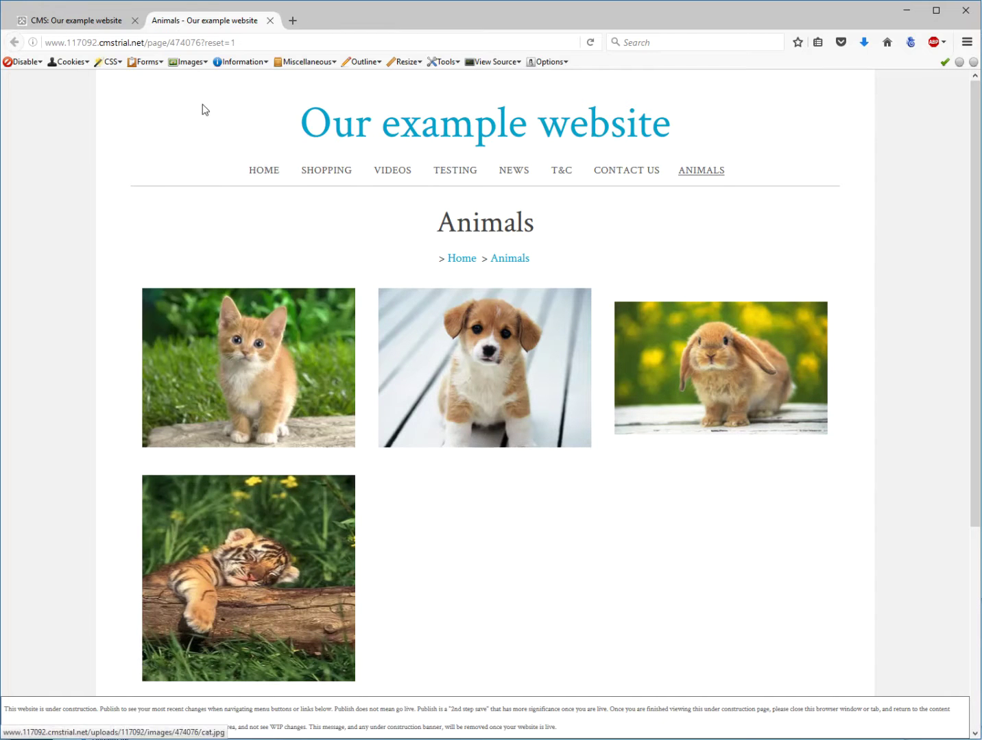
left_click(69, 23)
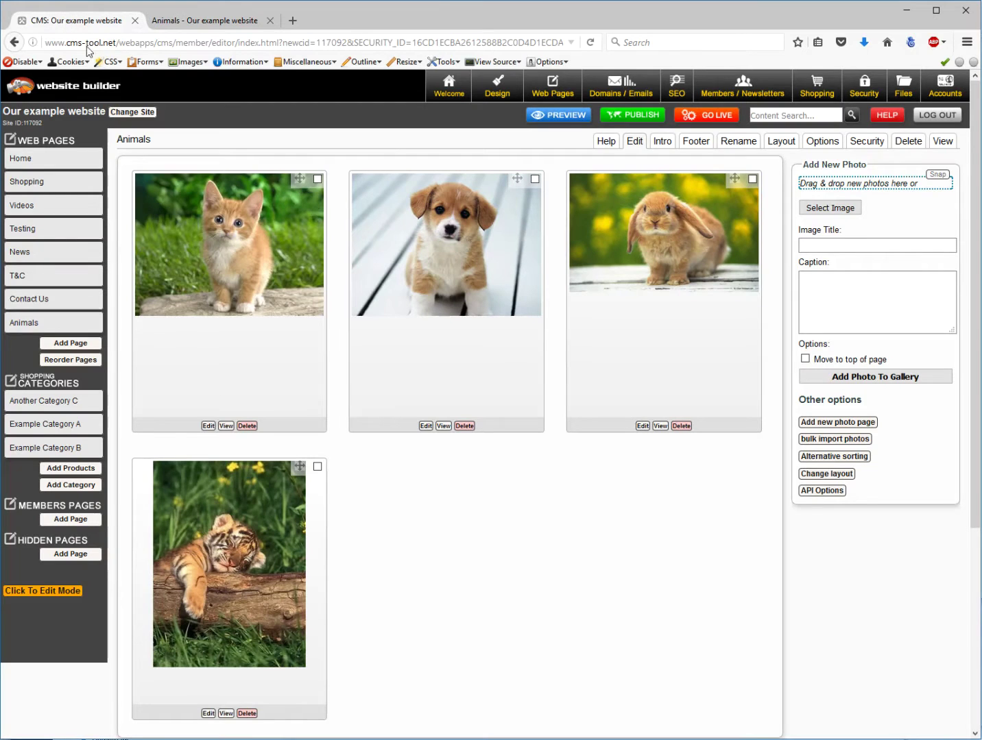
Step: Delete all four photos from the Animals gallery together with their attached files
left_click(318, 180)
left_click(535, 180)
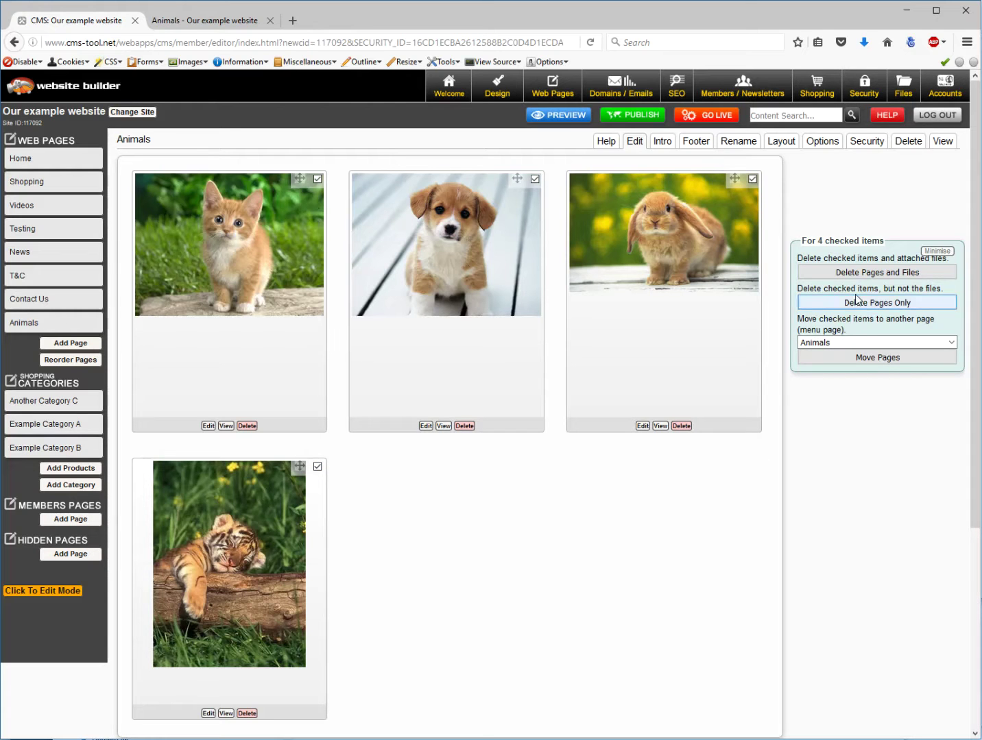
left_click(873, 273)
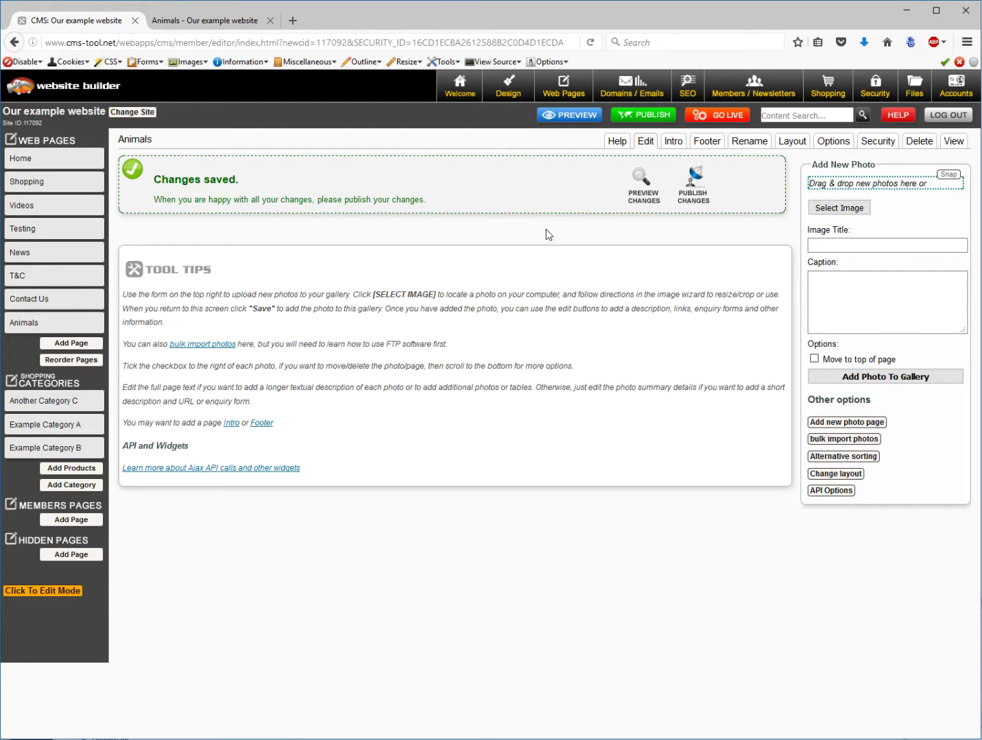
Step: Enable Square Thumbs in the Animals page's image sizing options and return to its photo editor
left_click(832, 142)
scroll(585, 345, "down", 3)
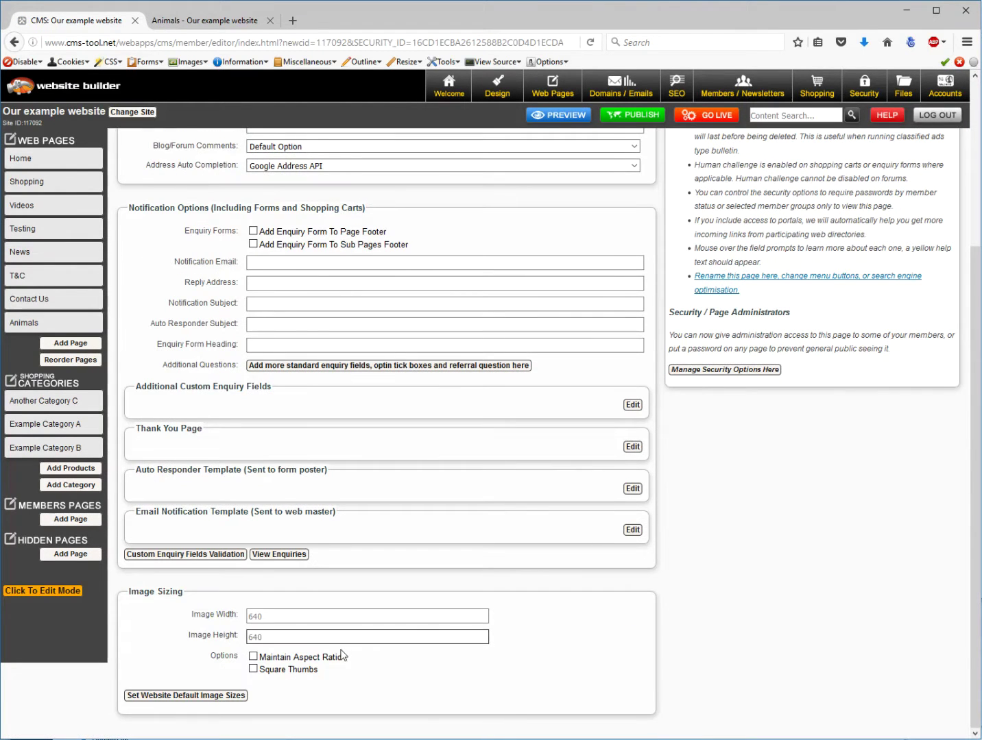
left_click(252, 670)
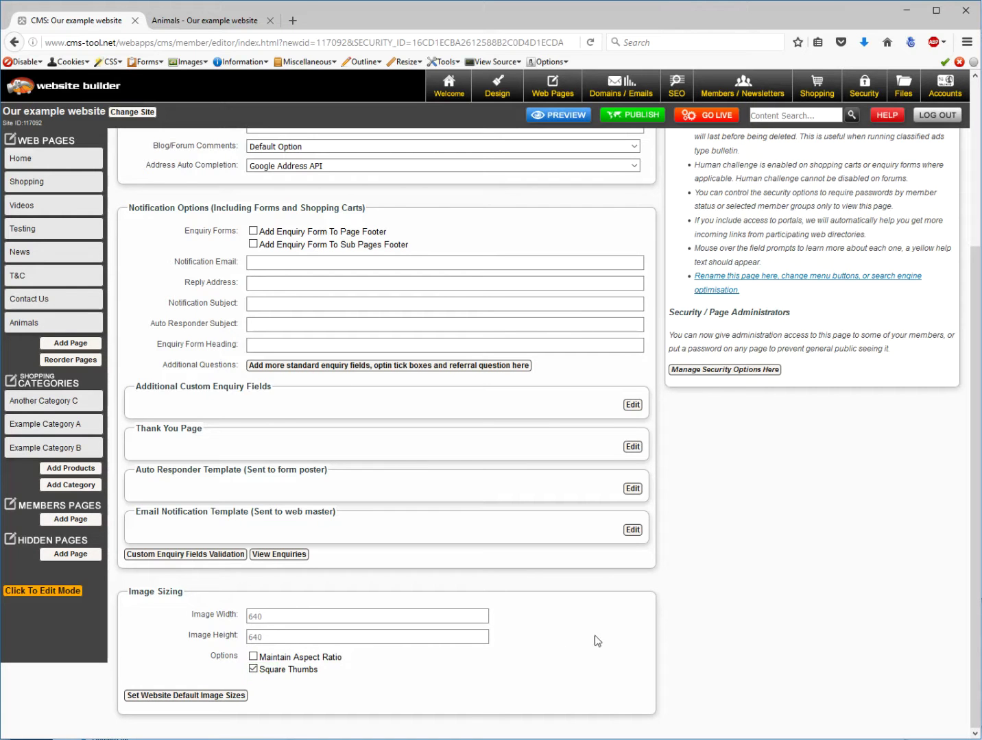
scroll(752, 598, "up", 3)
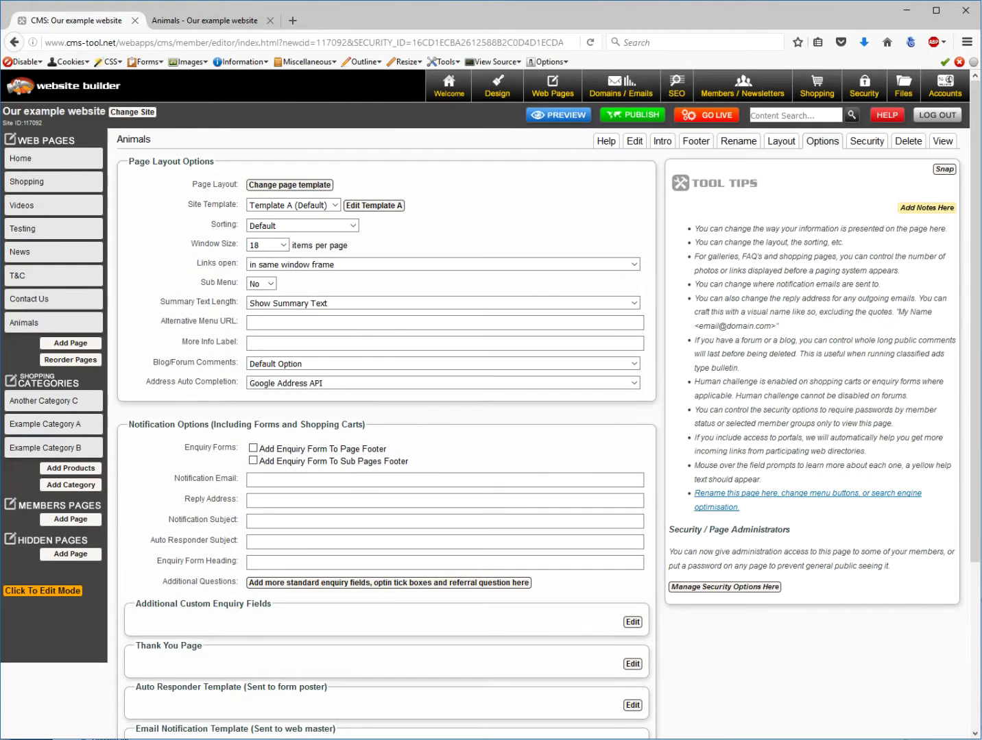
left_click(17, 323)
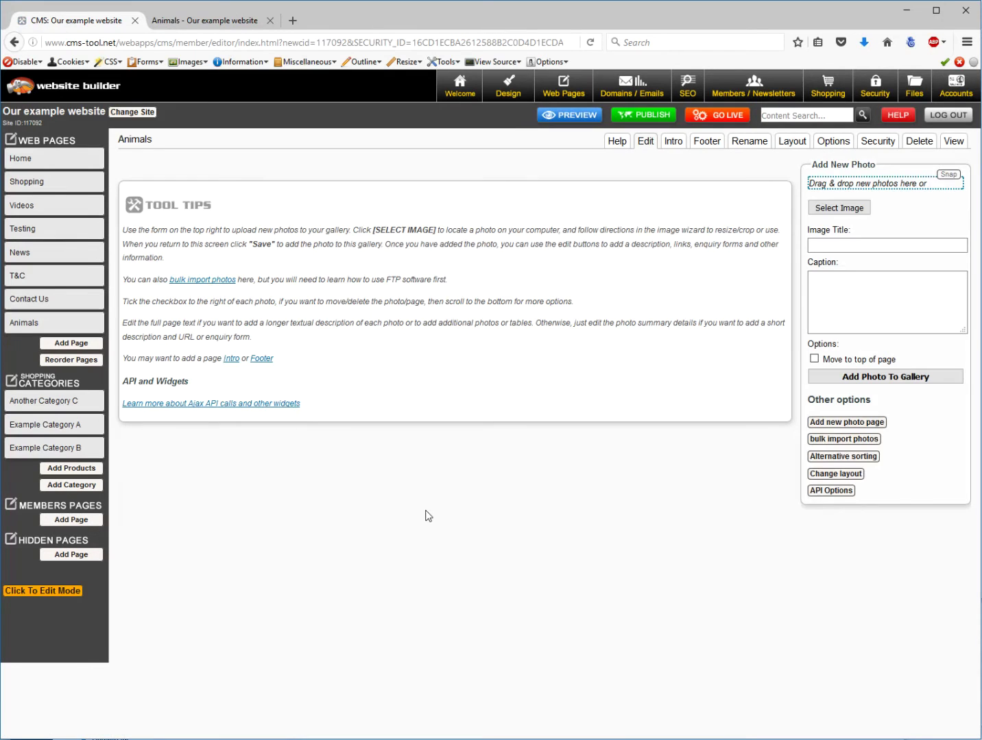
Step: Upload the four animal JPG files from the Cats and Dogs folder again to the emptied Animals gallery
key("alt+Tab")
left_click_drag(343, 672, 863, 240)
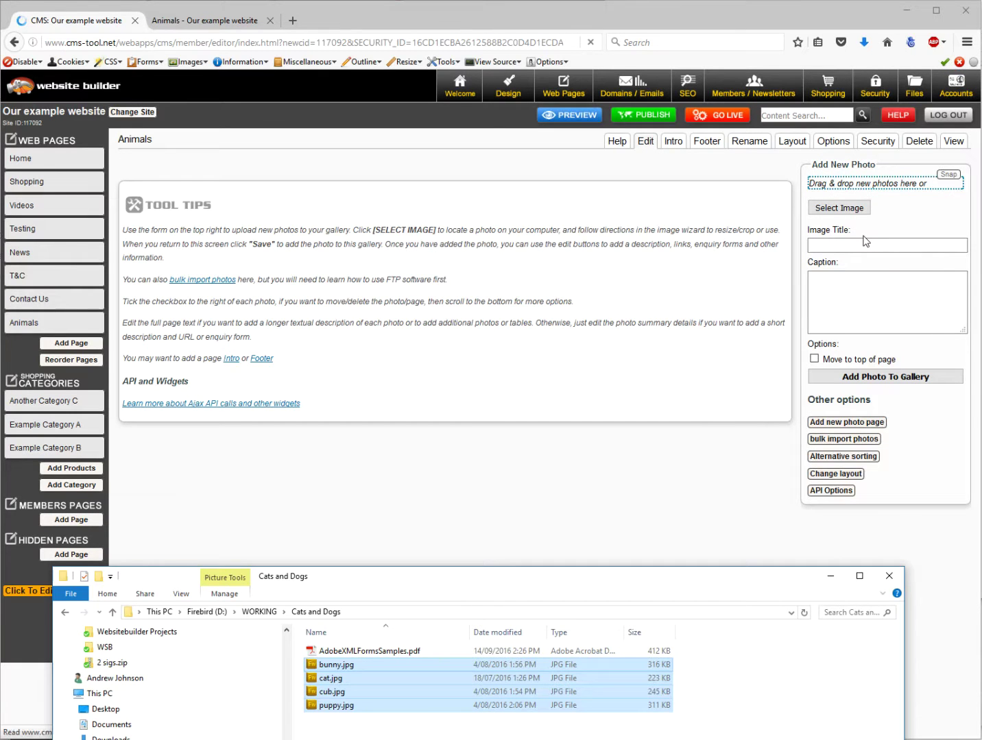
left_click(517, 489)
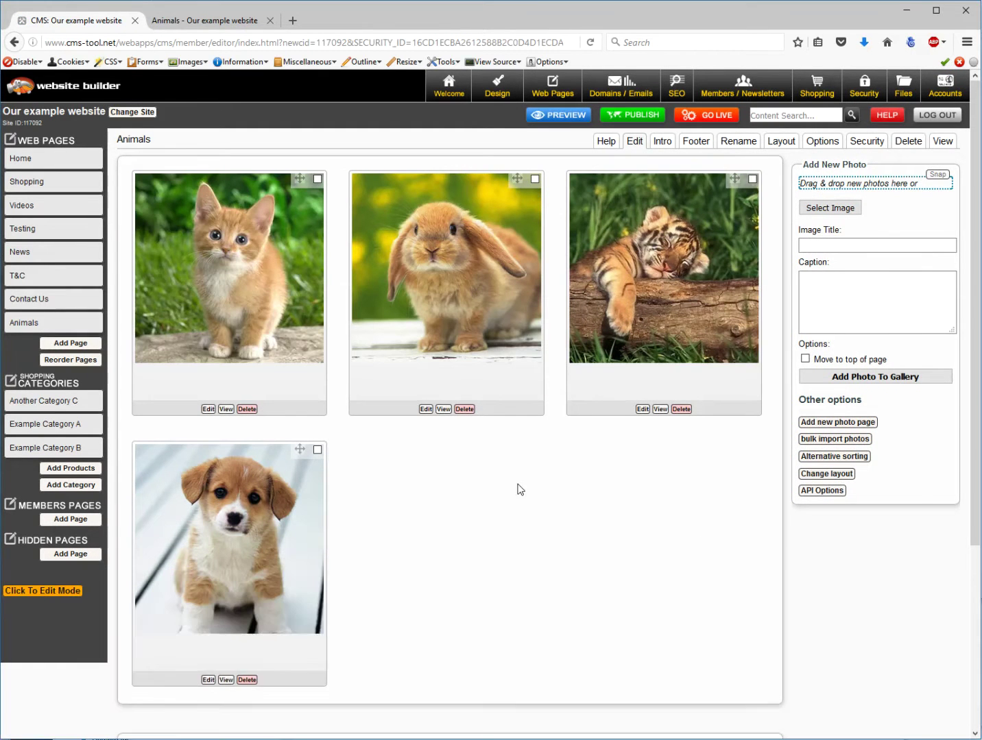
Step: Review the gallery in the editor and preview the Animals page to check how the square thumbnails line up
scroll(517, 488, "down", 2)
scroll(518, 487, "up", 2)
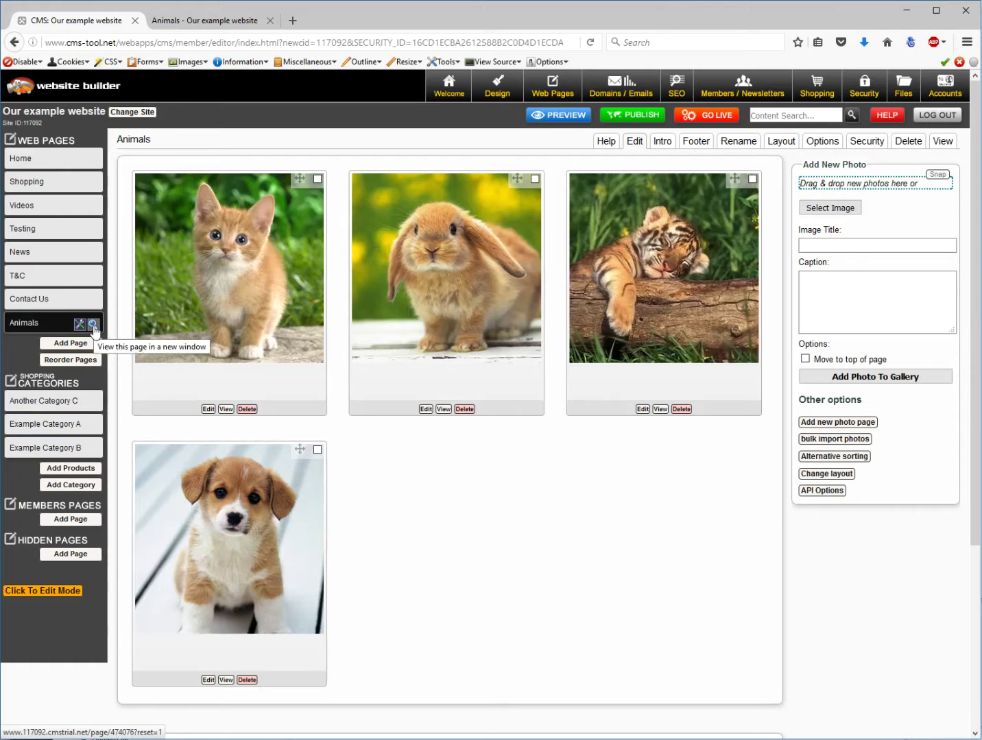
left_click(943, 141)
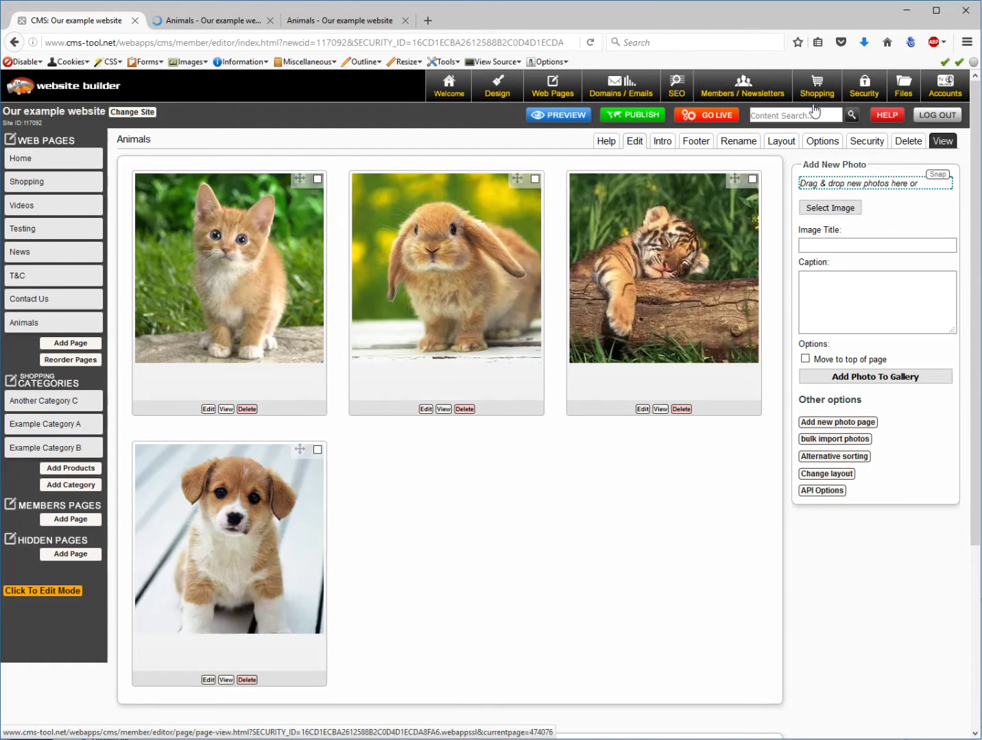
left_click(206, 20)
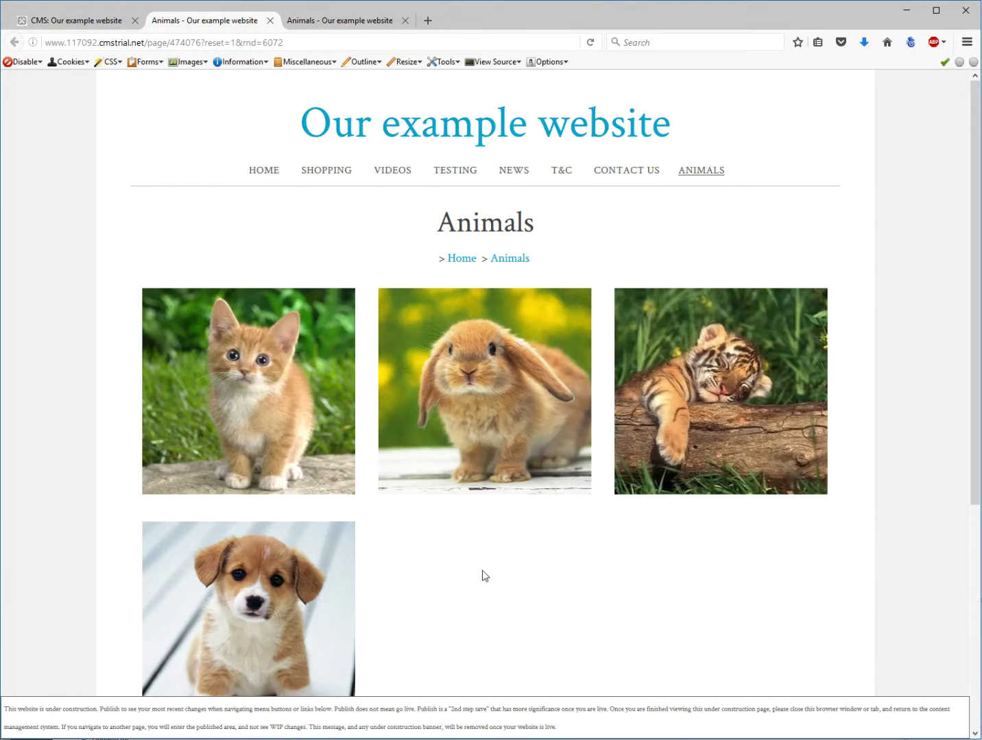
scroll(482, 575, "down", 4)
scroll(437, 484, "up", 2)
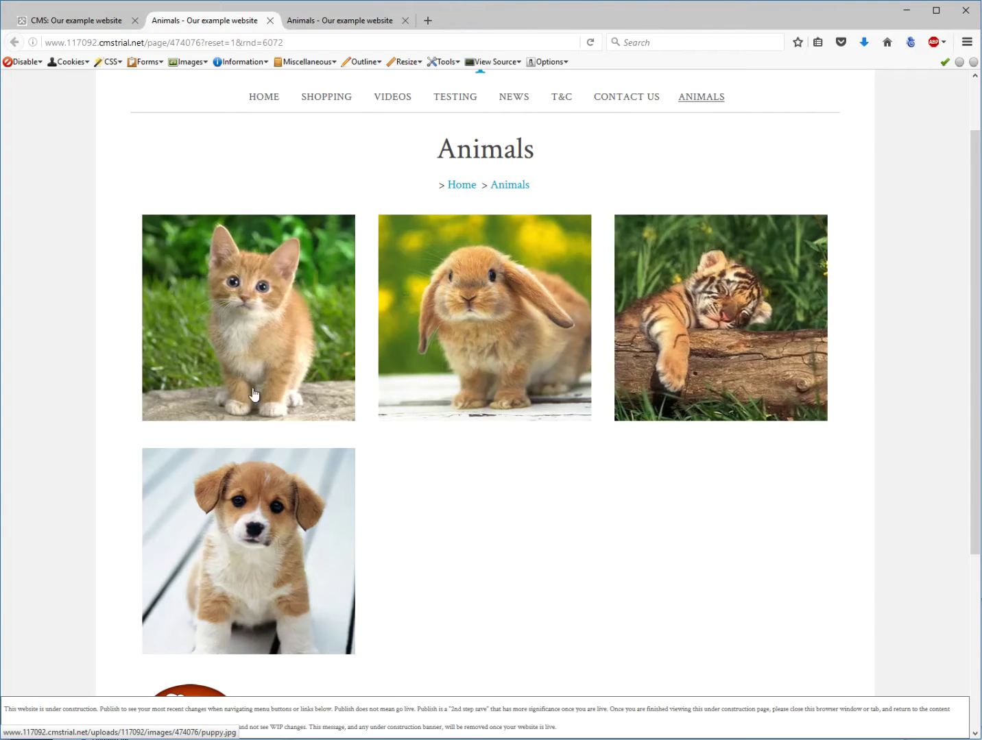
Step: Enlarge the kitten photo, go through all four images in the popup slideshow, close it and return to the editor
left_click(253, 324)
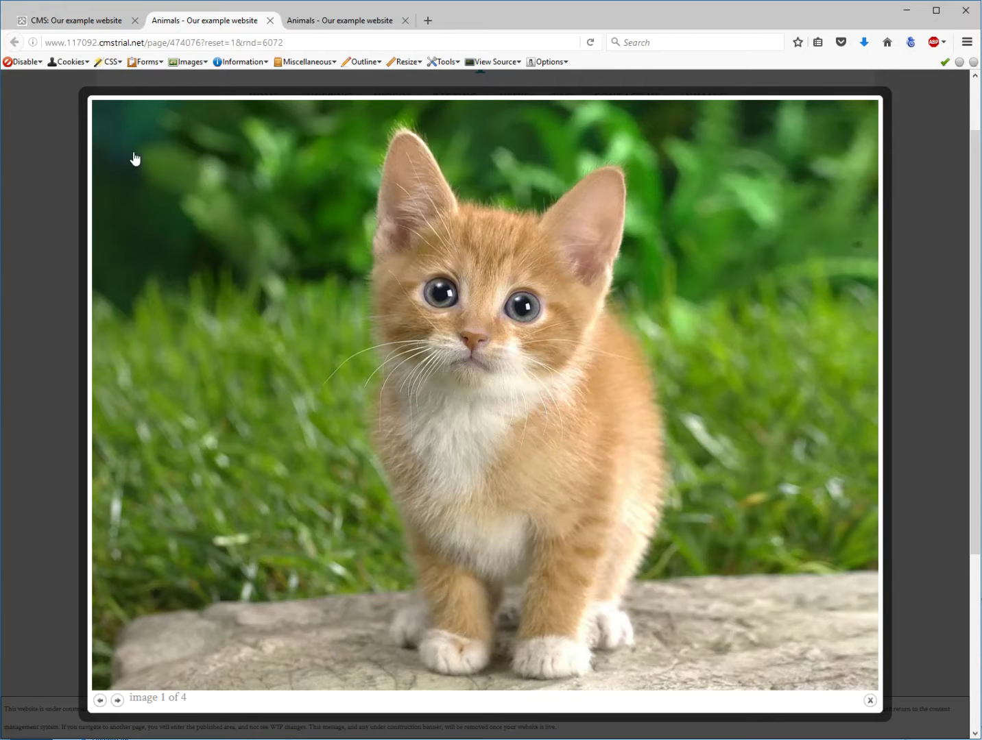
left_click(760, 412)
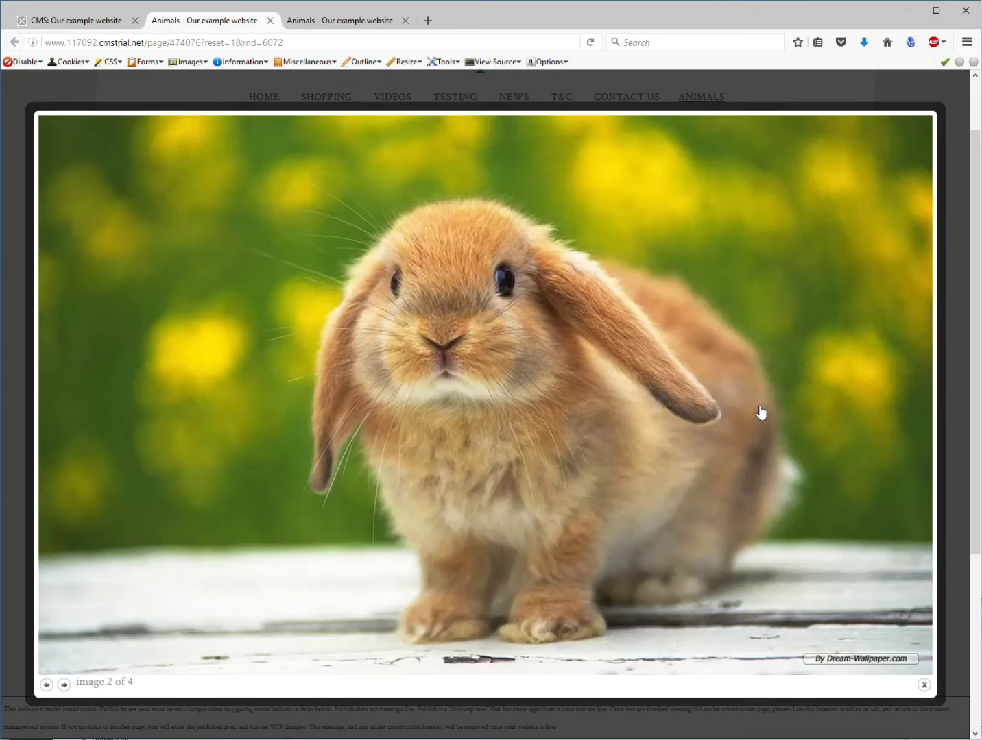
left_click(760, 411)
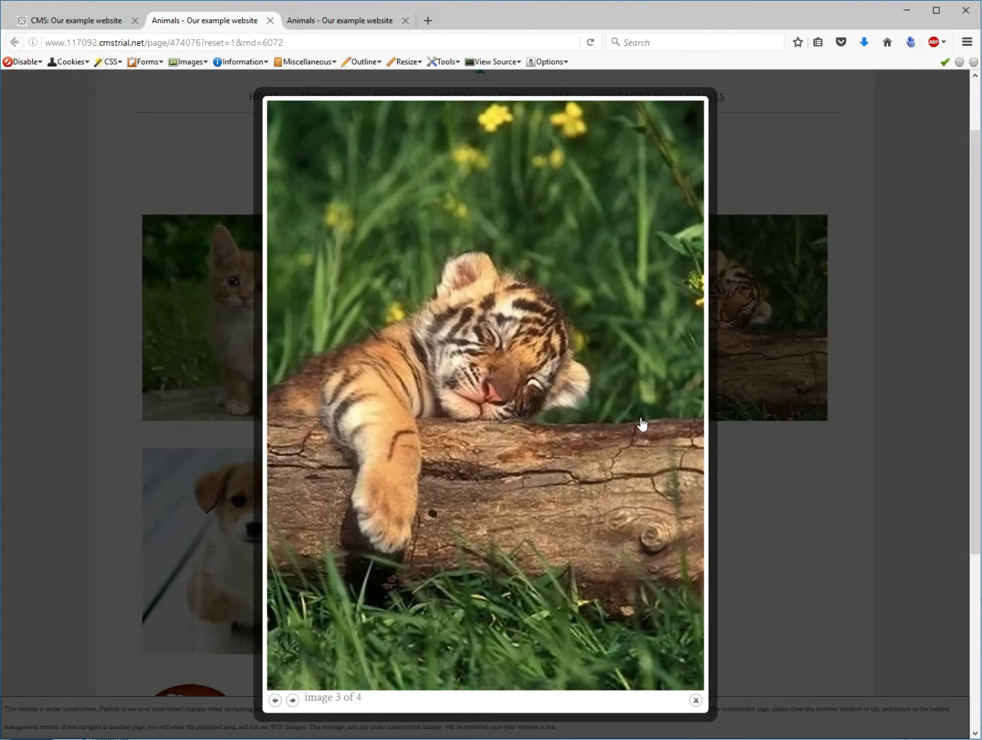
left_click(641, 418)
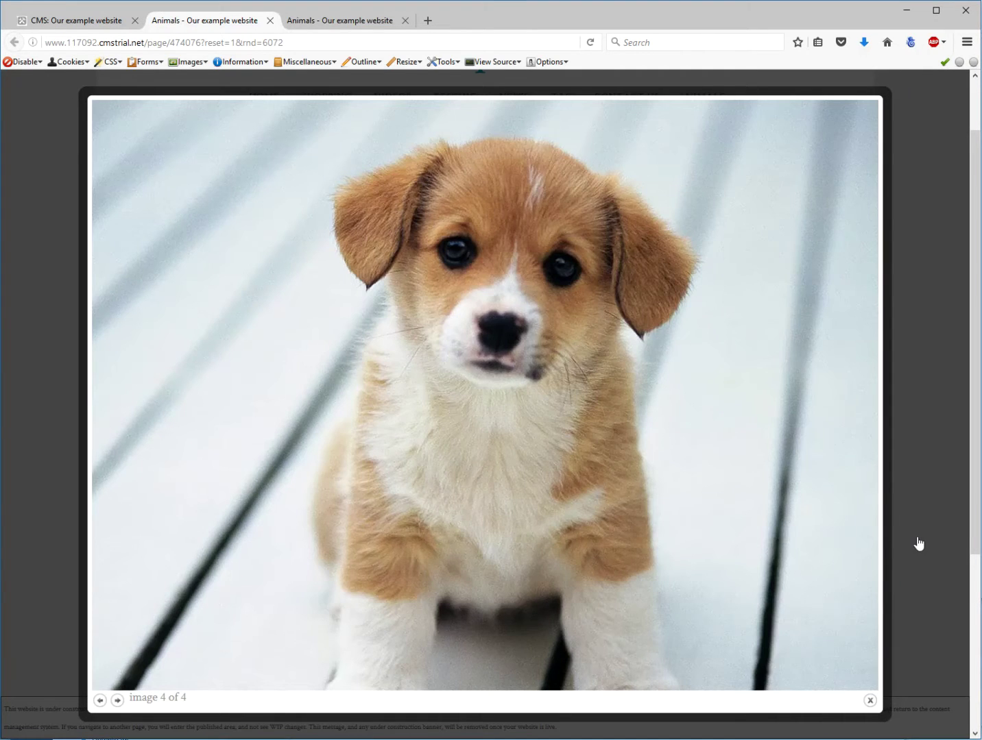
left_click(919, 544)
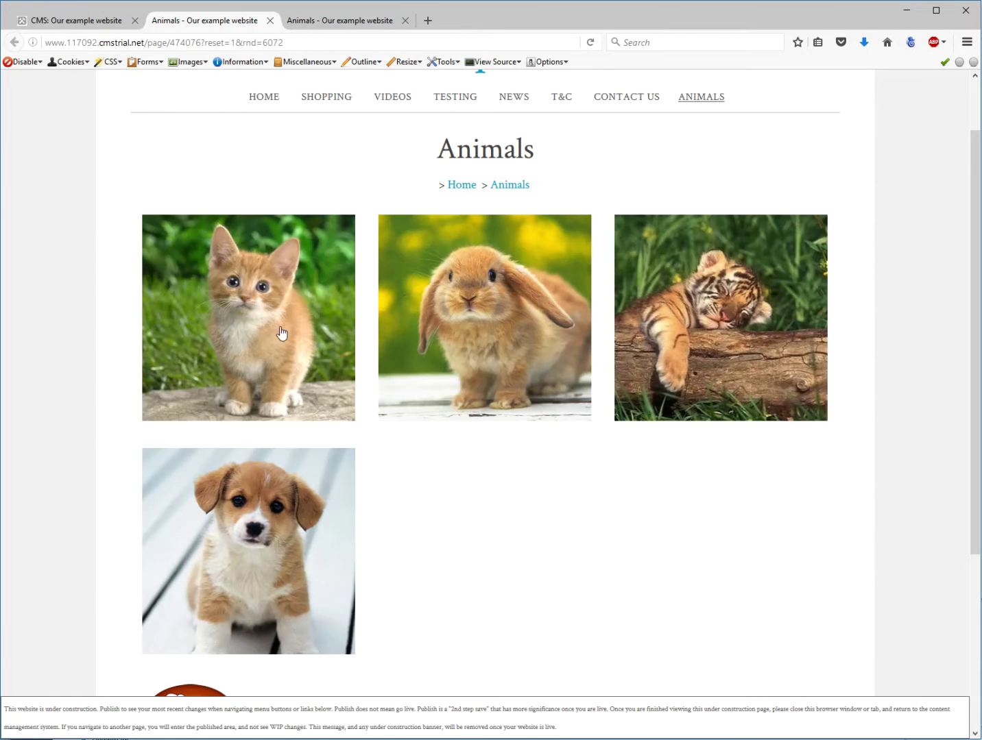
left_click(97, 24)
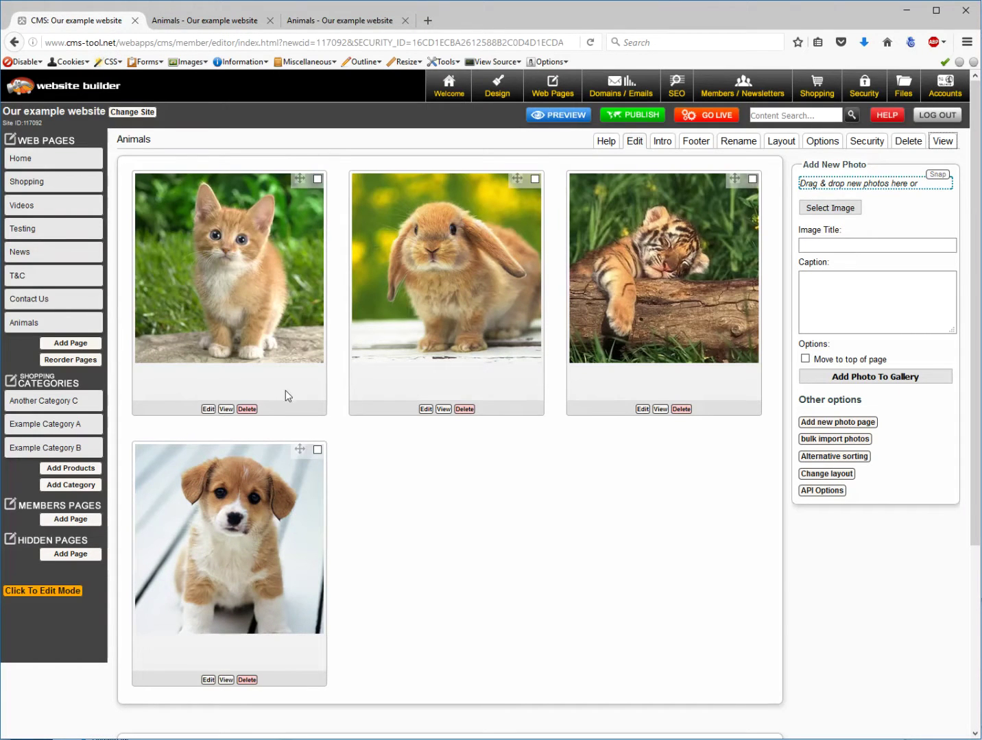
Step: Delete the kitten photo from the gallery, and remove the remaining three photos together with their files
left_click(246, 409)
left_click(322, 181)
left_click(542, 181)
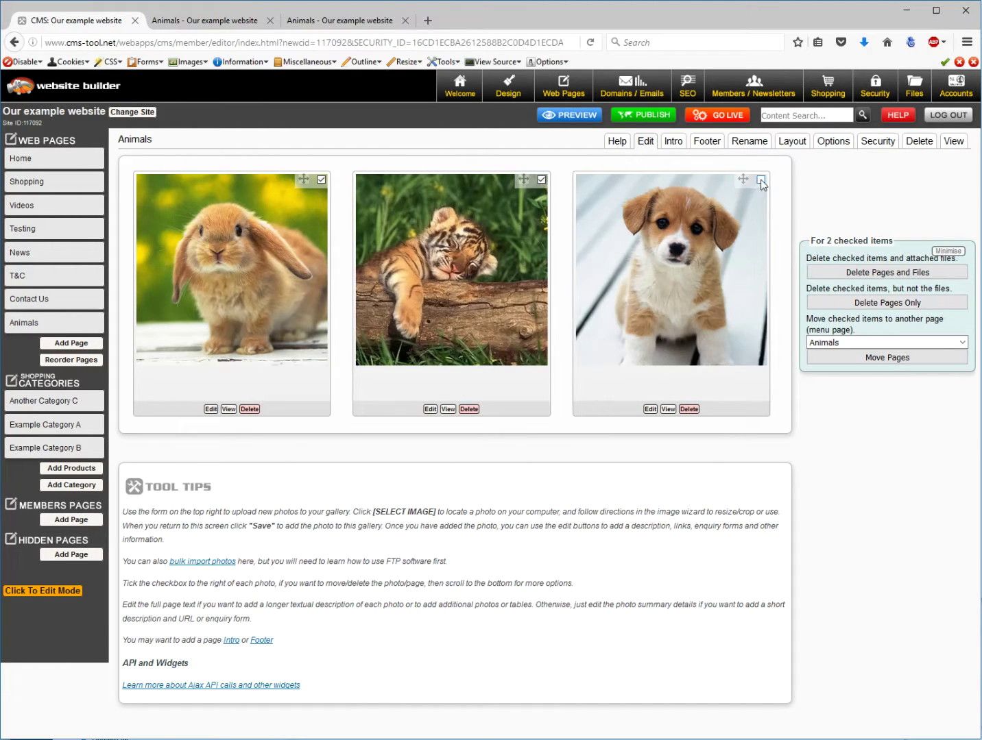
left_click(859, 272)
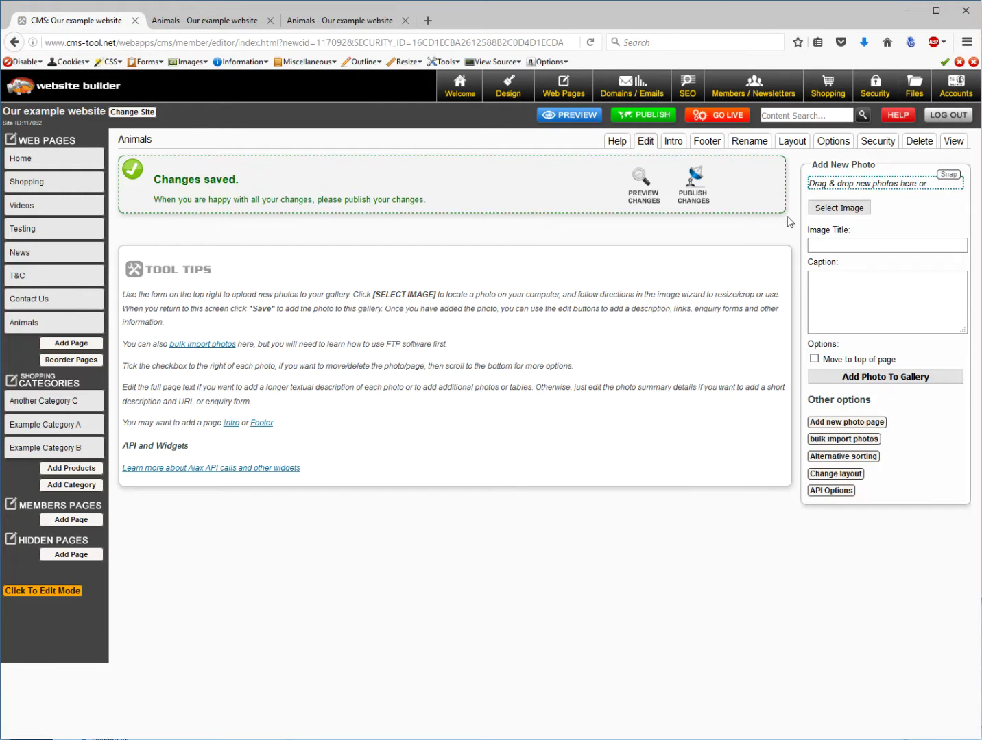
Step: Set the Animals page's image width and image height to 800 in its image sizing options
left_click(833, 141)
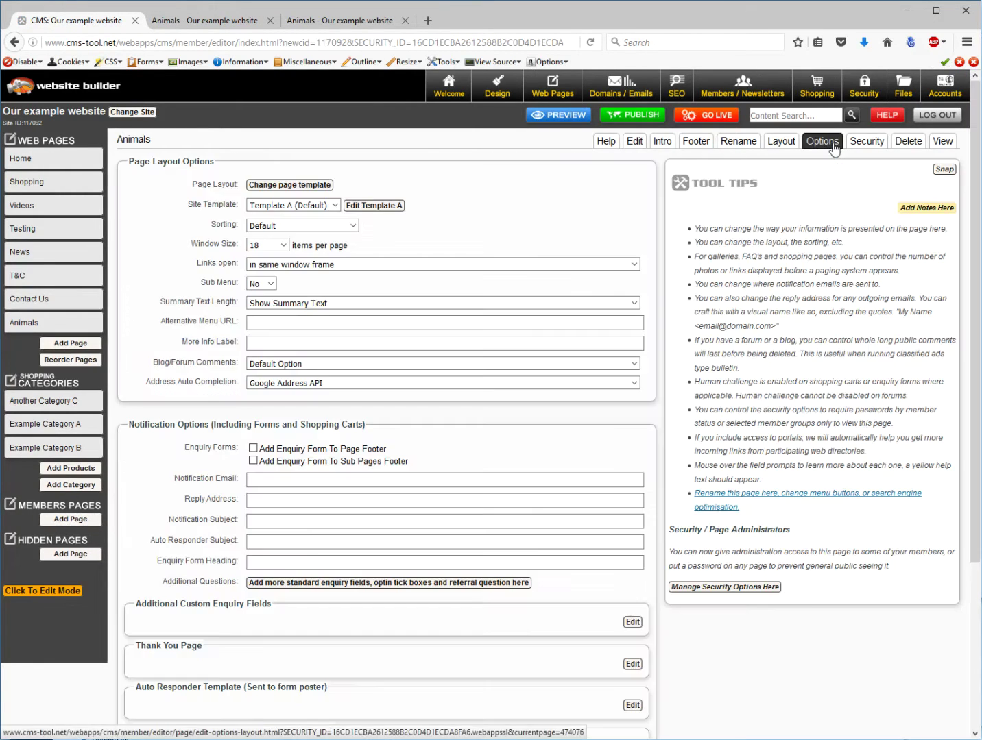
scroll(500, 466, "down", 5)
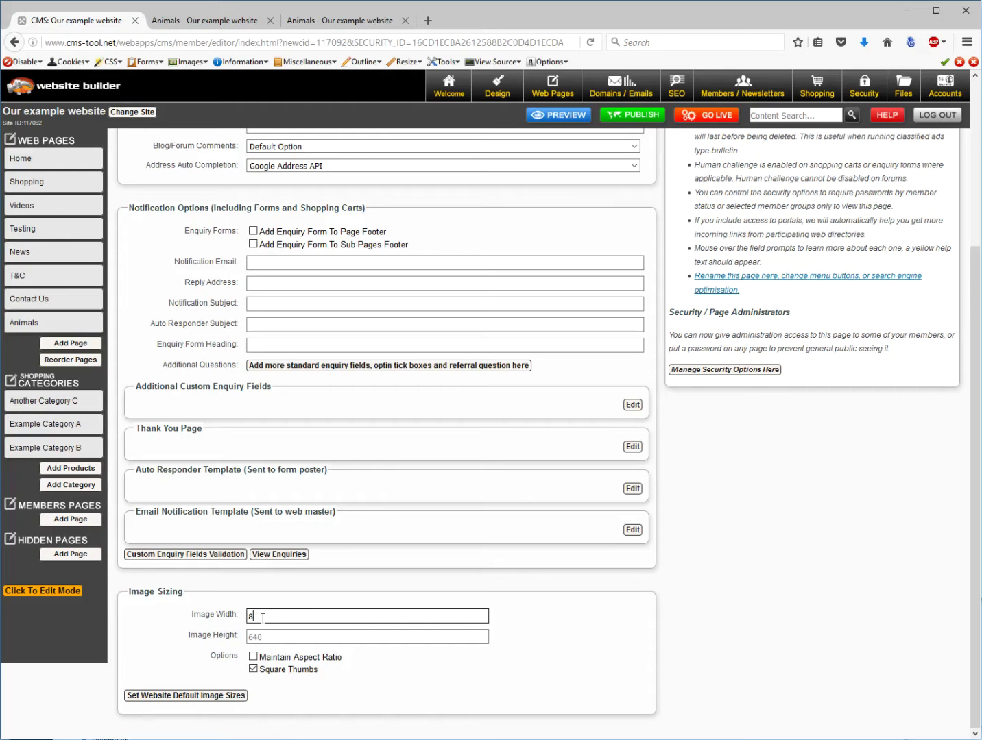
left_click(262, 637)
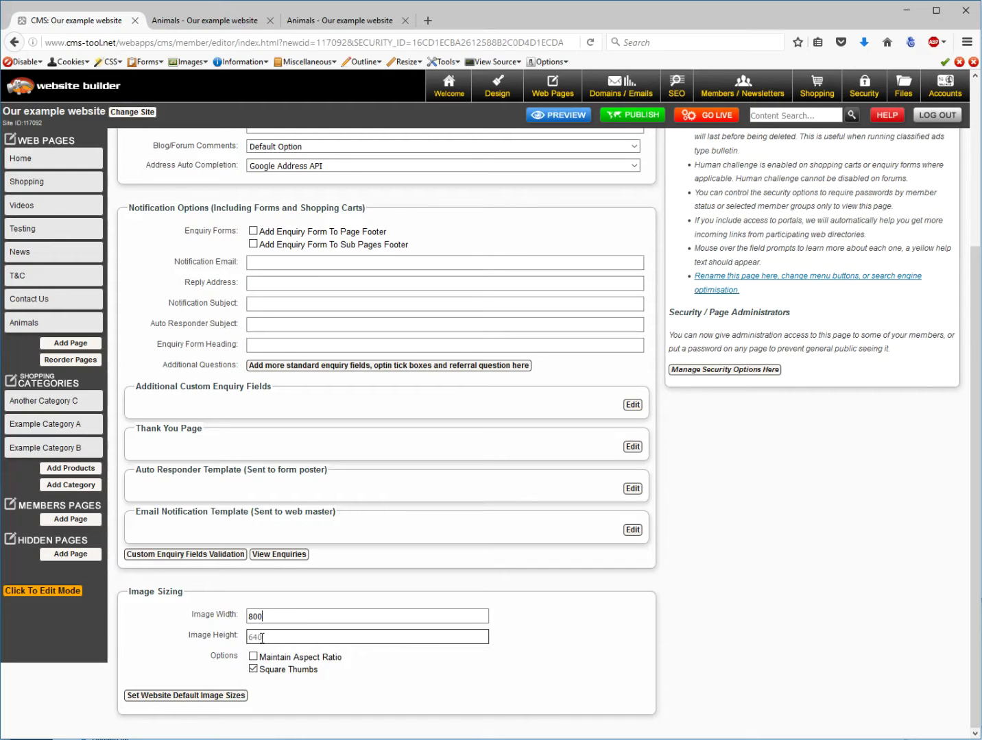
type("800")
left_click(506, 634)
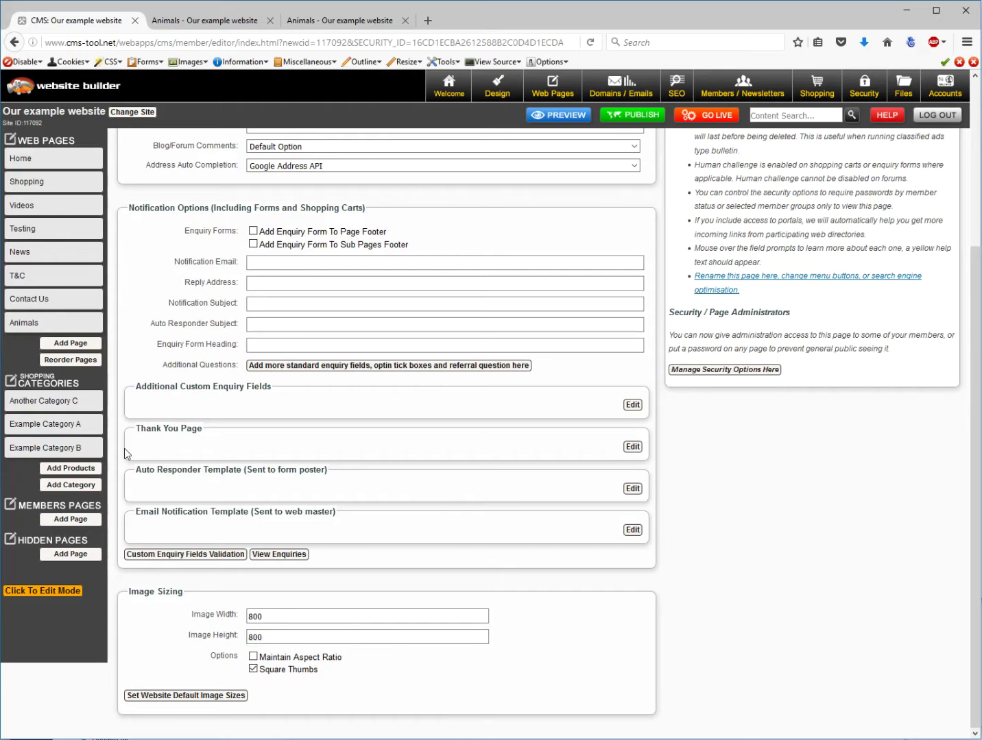
Step: Reopen the empty Animals gallery and upload bunny.jpg, cat.jpg, cub.jpg and puppy.jpg from the Cats and Dogs folder
mouse_move(18, 329)
left_click(16, 329)
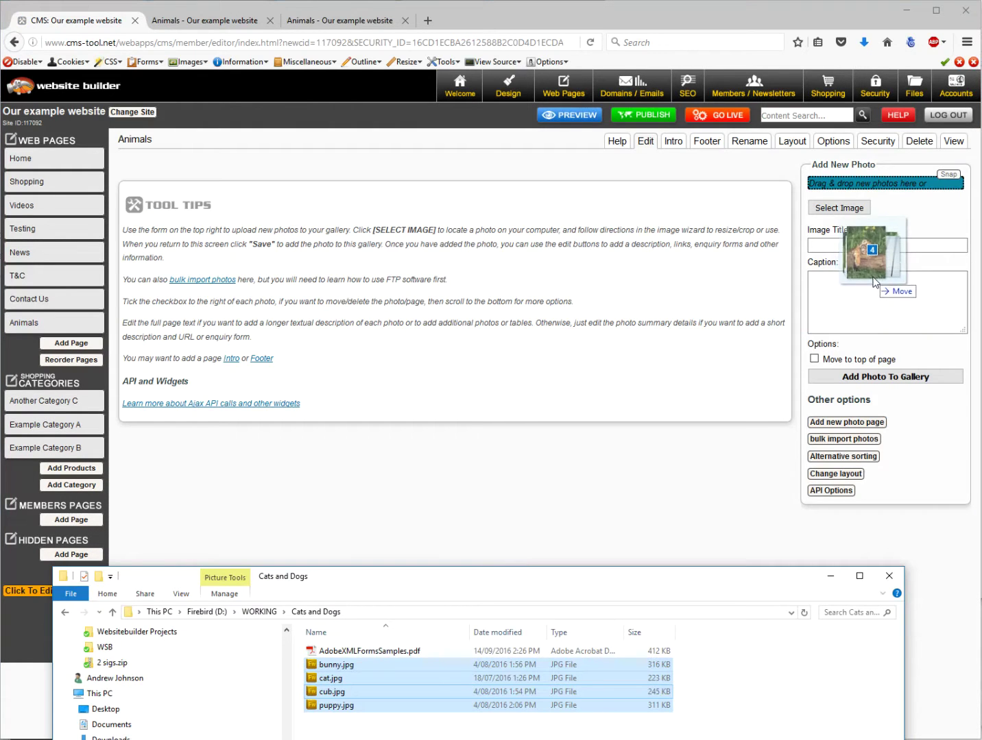
left_click_drag(857, 274, 867, 261)
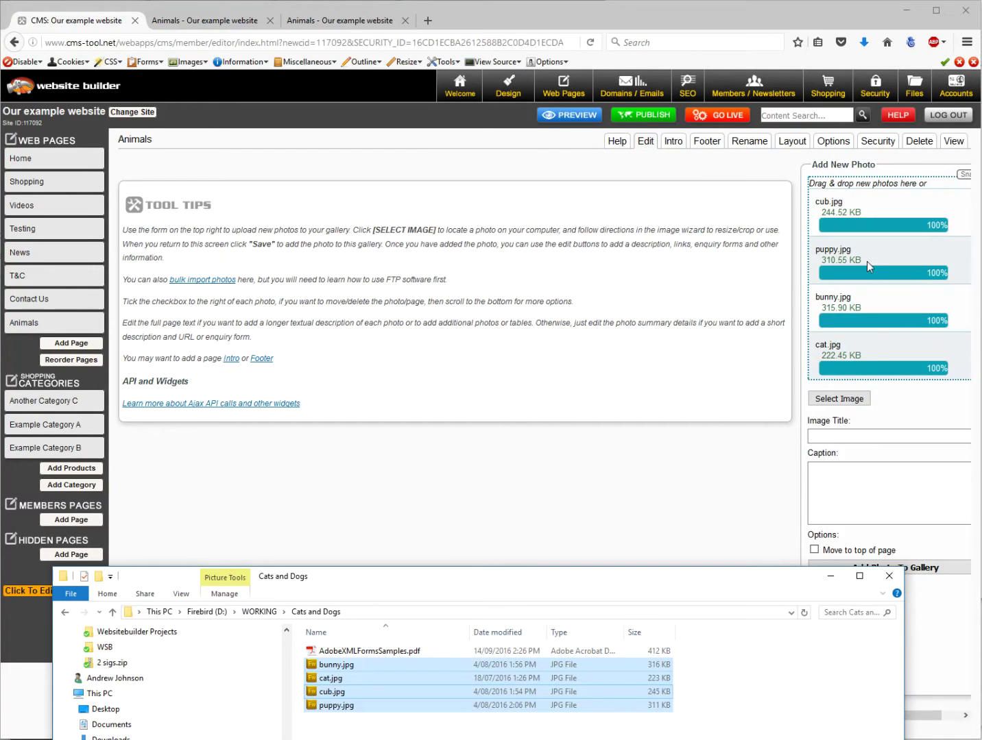
left_click(425, 485)
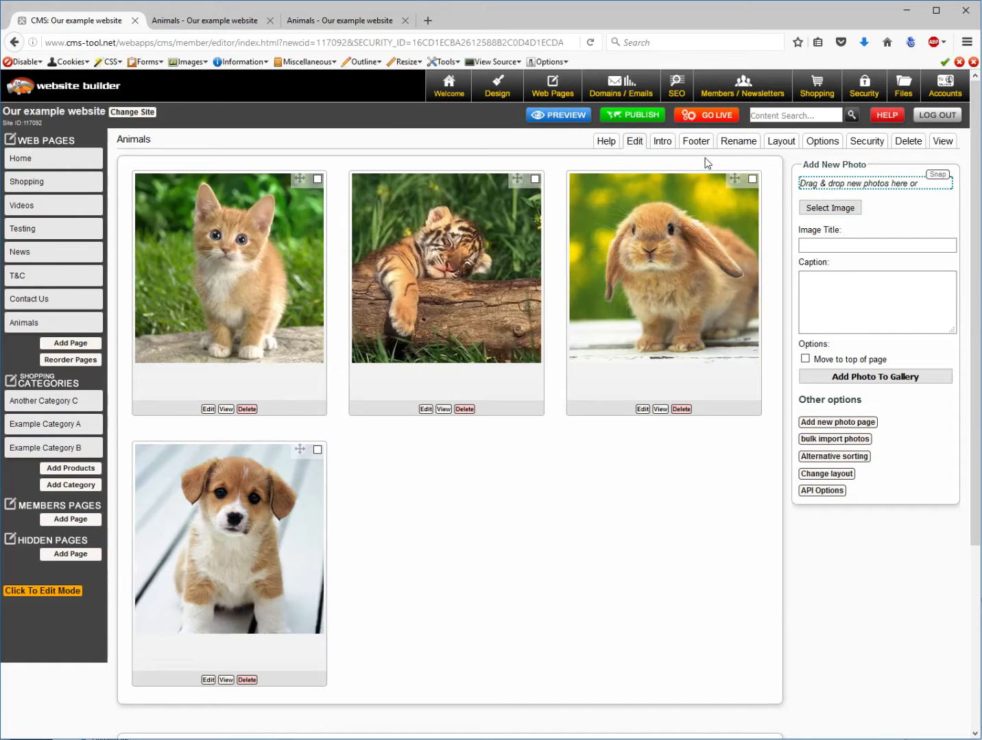
Step: Preview the Animals page, go through the enlarged photos in the popup slideshow, close it and return to the editor
left_click(944, 141)
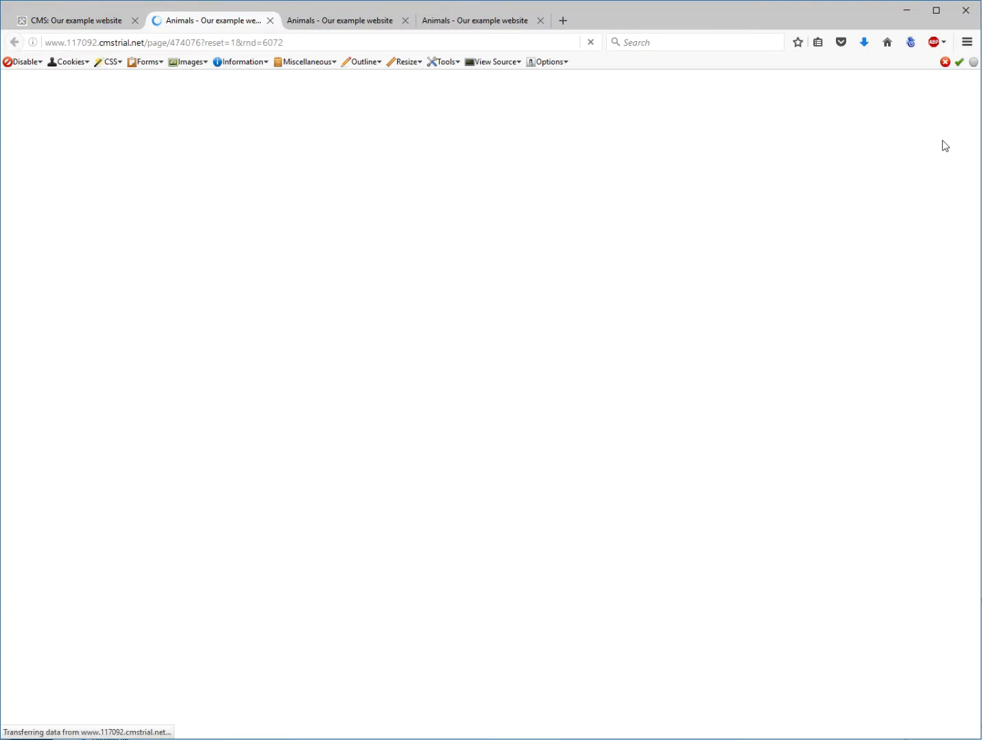
left_click(259, 406)
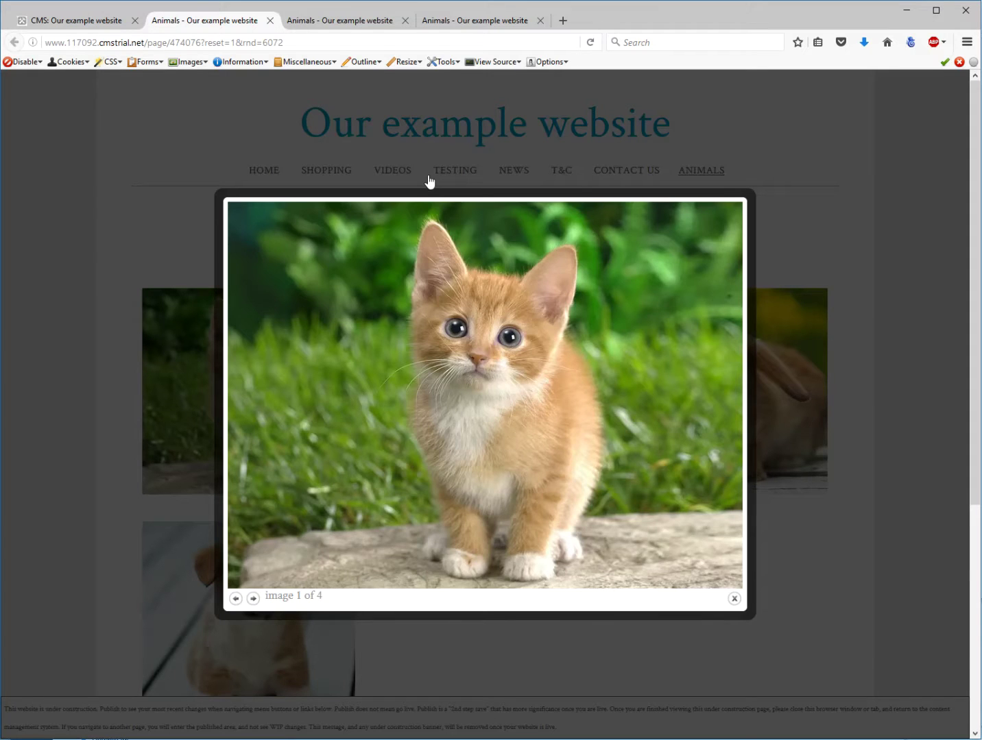
left_click(664, 398)
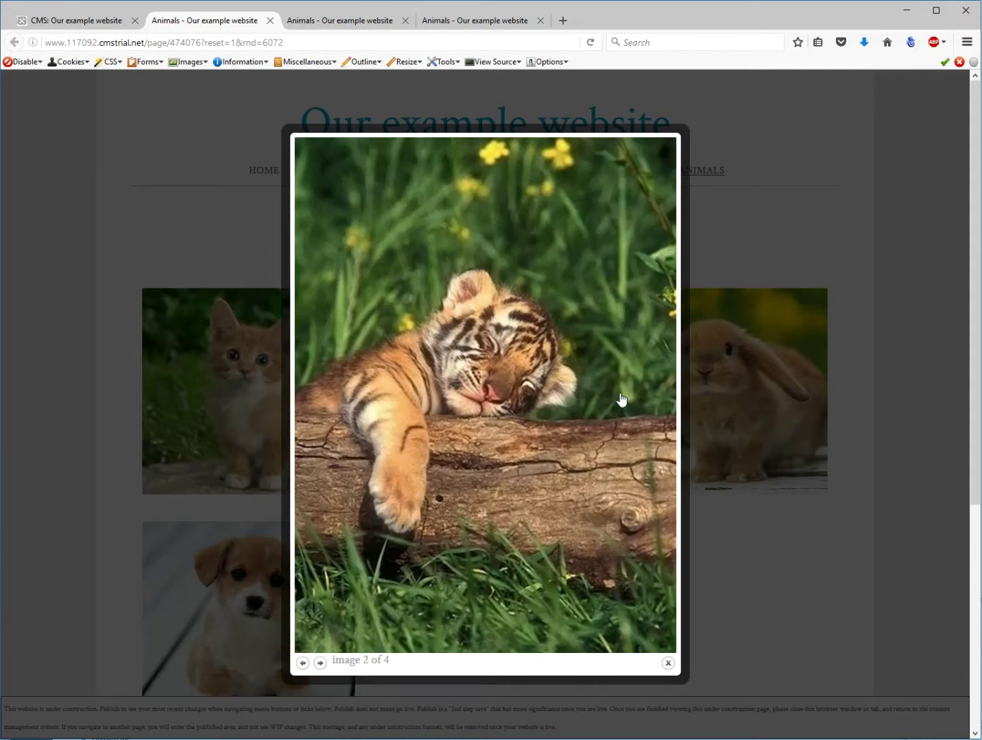
left_click(619, 394)
left_click(620, 398)
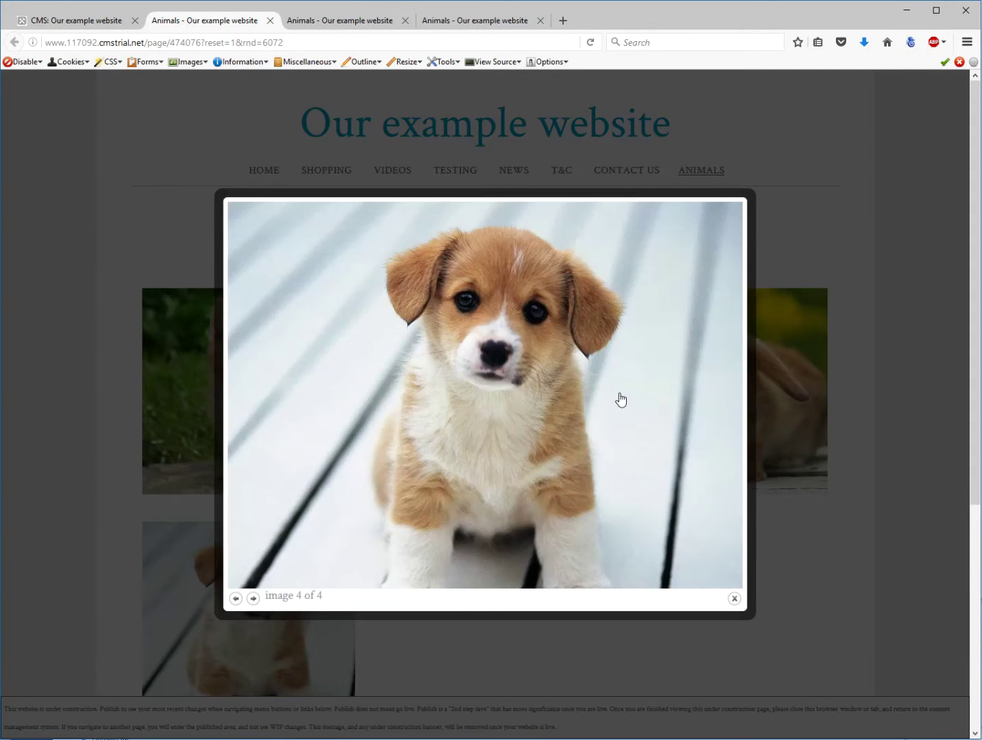
left_click(626, 639)
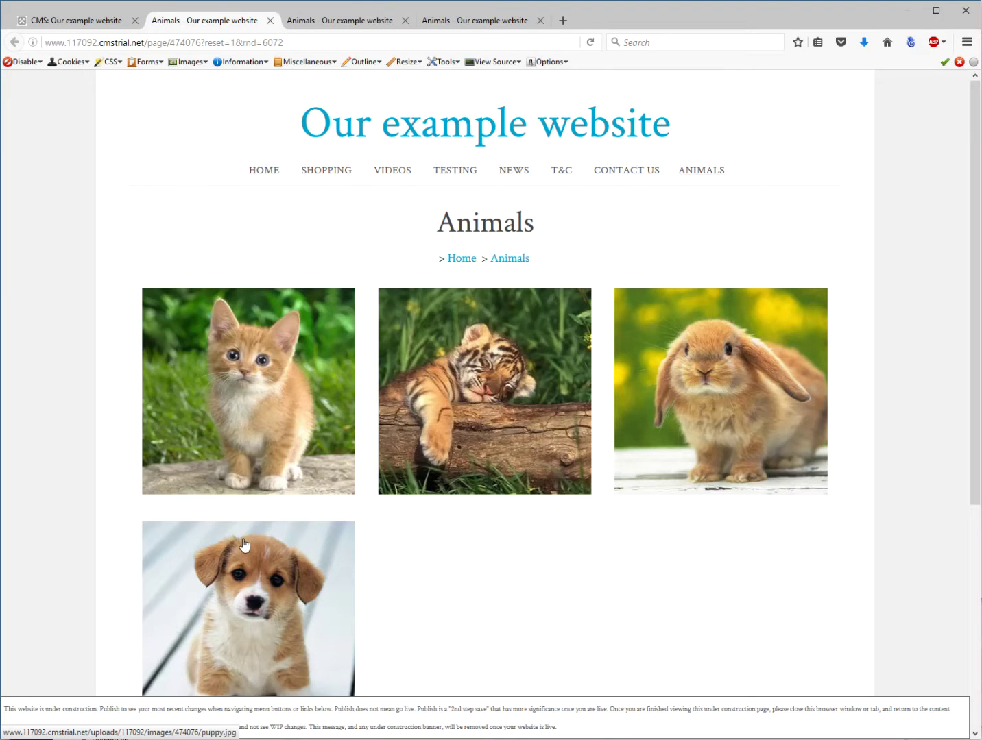
left_click(93, 21)
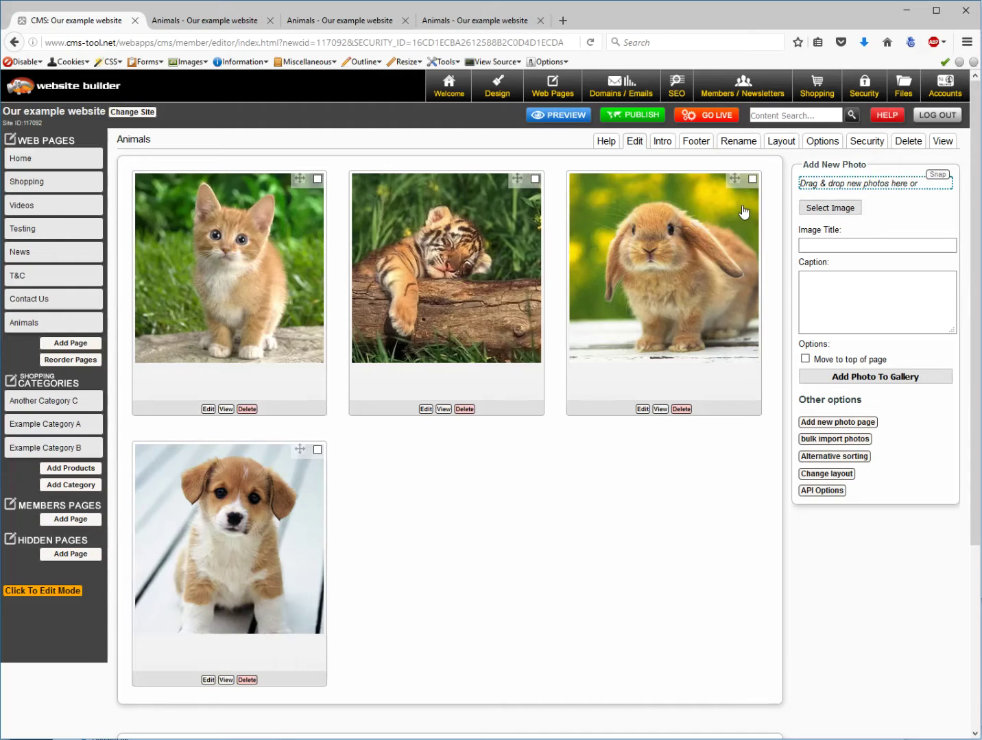
Step: Switch the Animals page to the Gallery 4 Column layout and preview the result
left_click(785, 144)
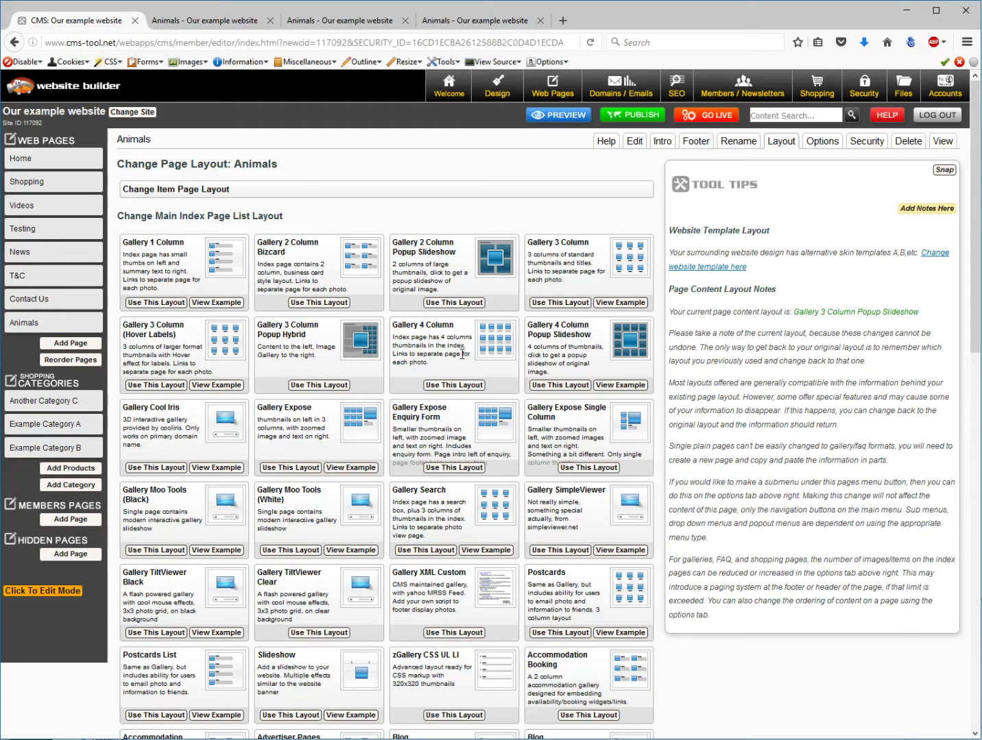
left_click(442, 385)
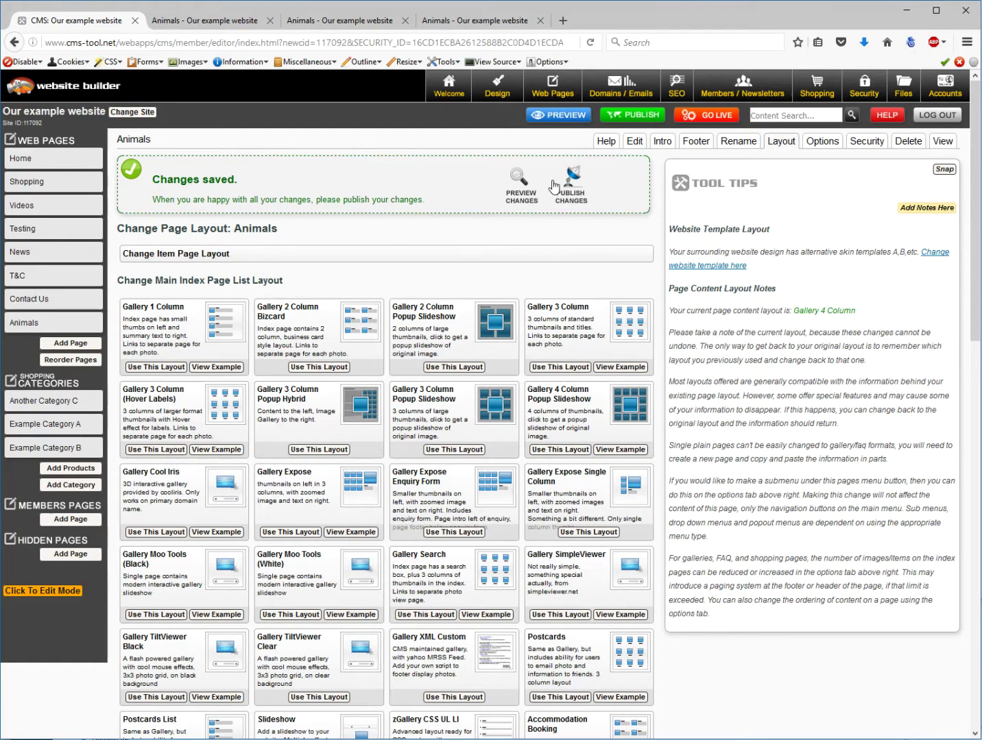
left_click(521, 194)
left_click(190, 22)
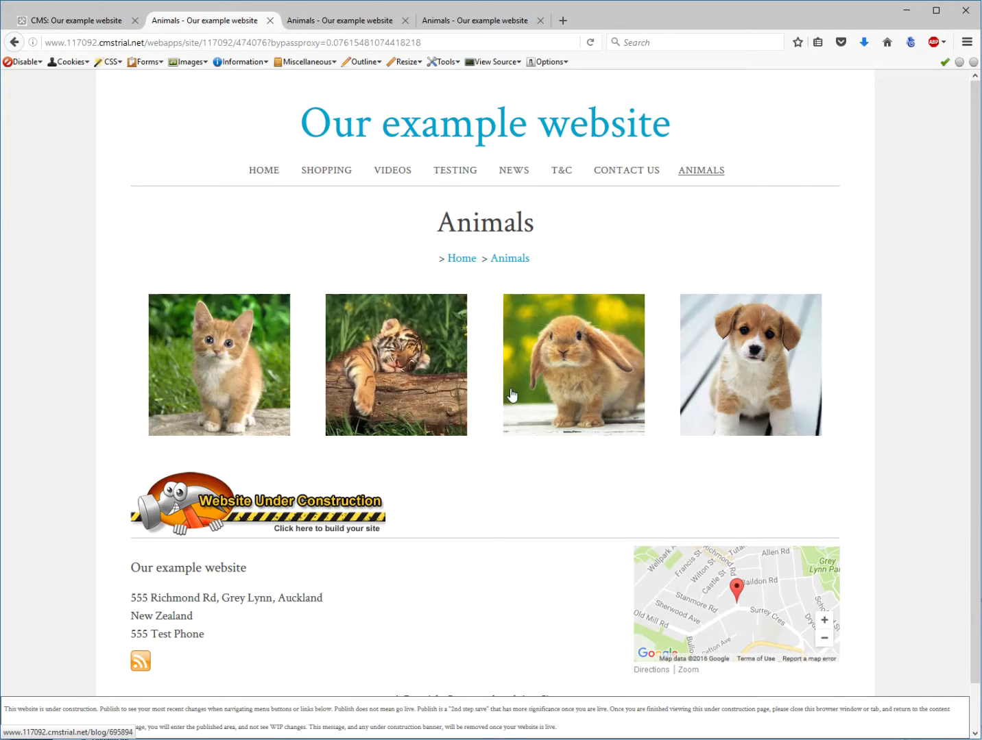
Step: Open the kitten photo's separate page in the preview, go back to the gallery and return to the editor
left_click(244, 372)
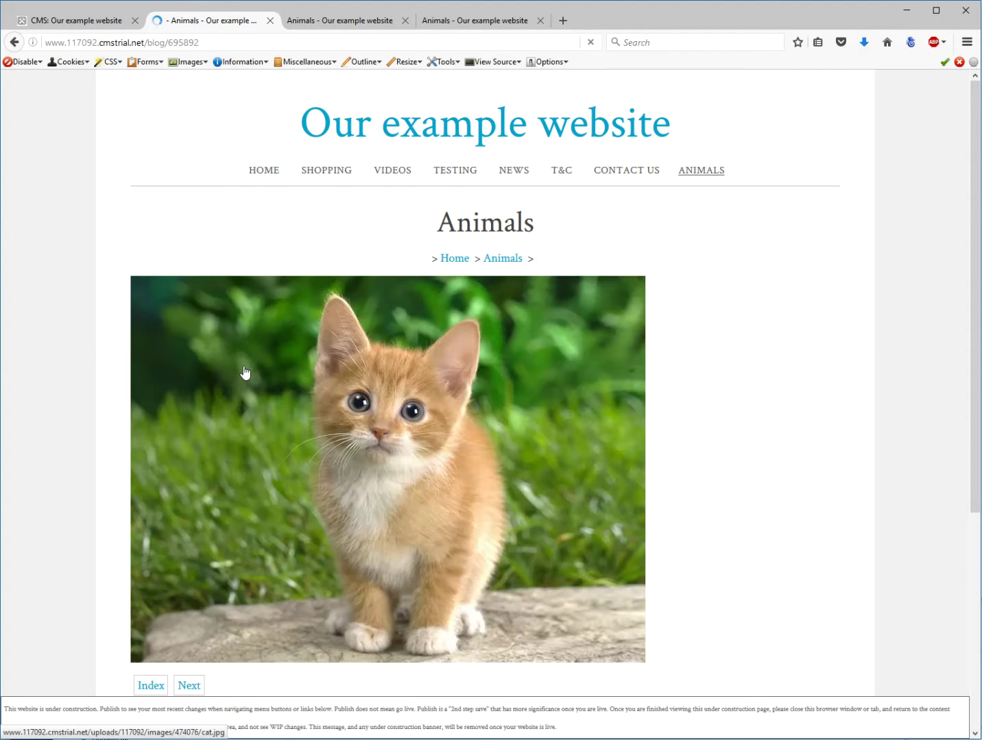
left_click(14, 42)
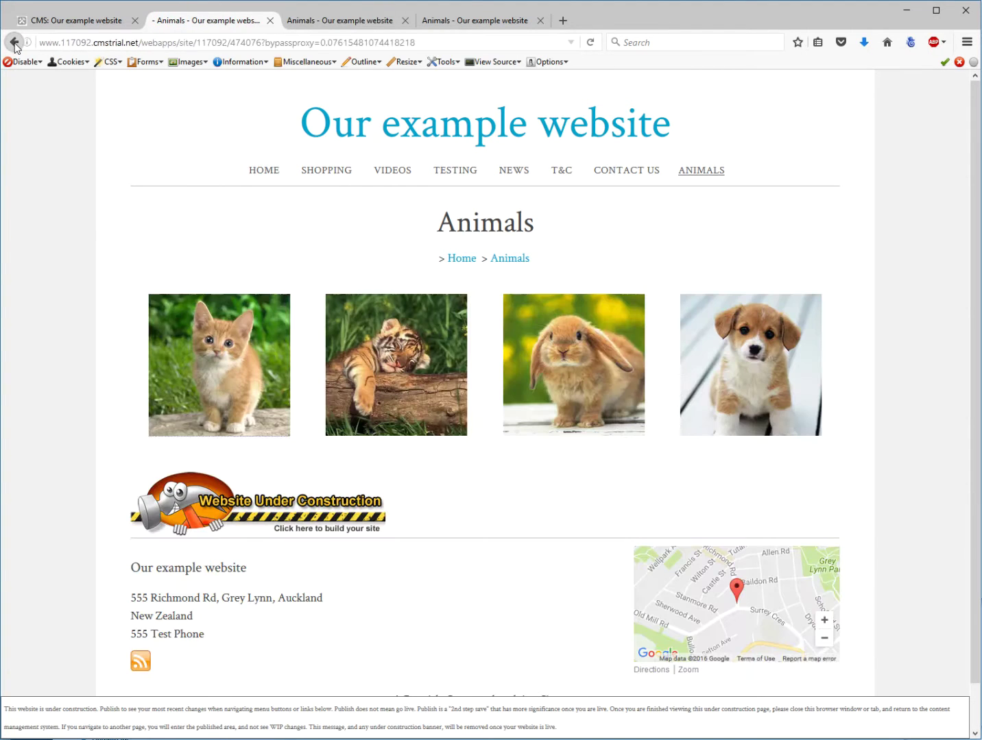
left_click(77, 23)
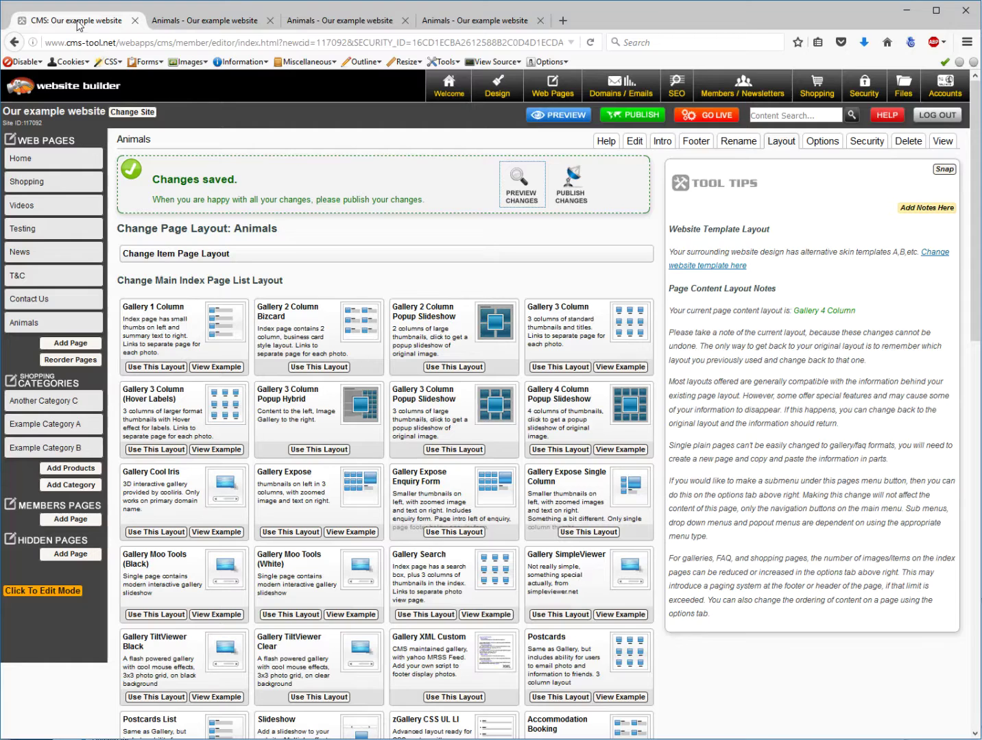
Step: Apply the Gallery 4 Column Popup Slideshow layout to the Animals page and check the kitten photo's popup in the preview
left_click(553, 450)
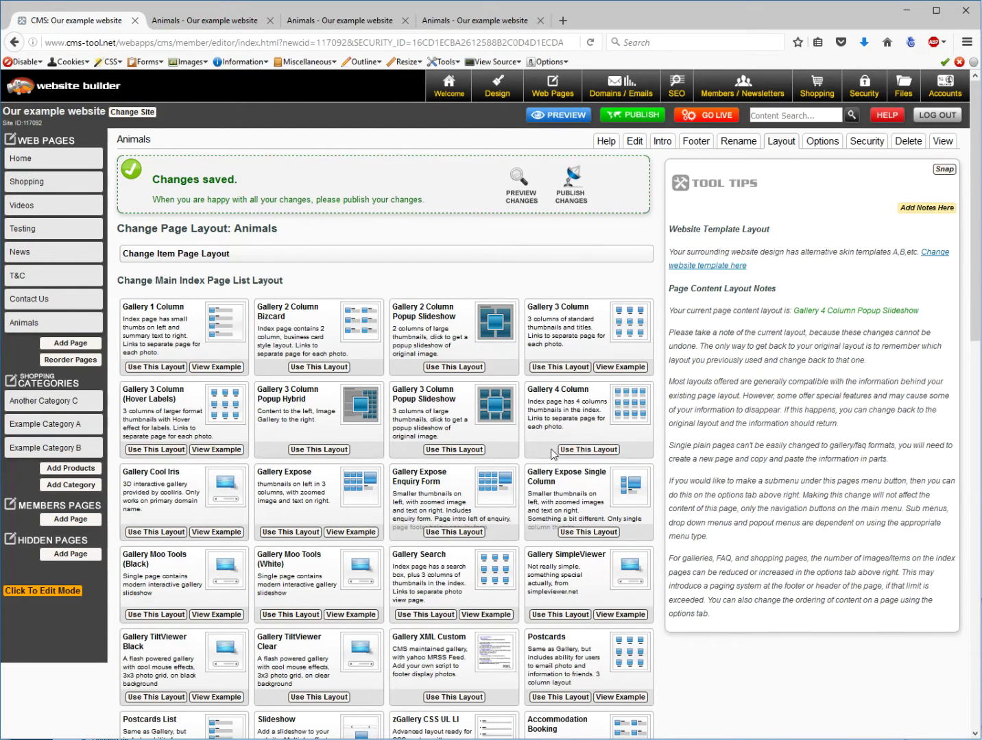
left_click(523, 198)
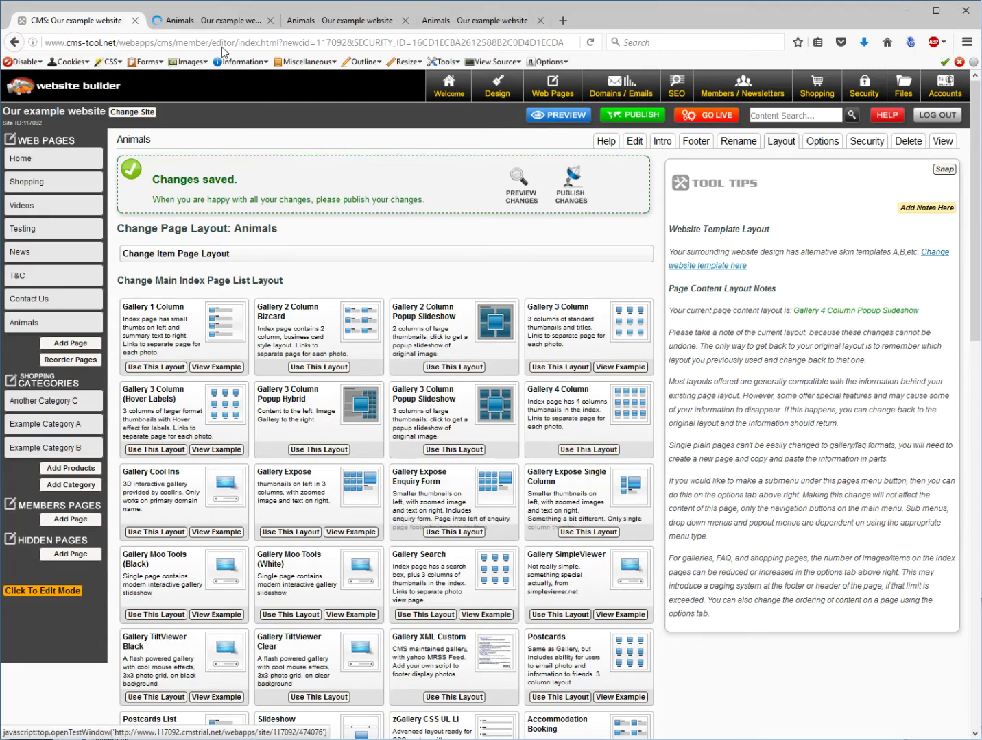
left_click(193, 22)
left_click(227, 347)
left_click(147, 248)
left_click(83, 22)
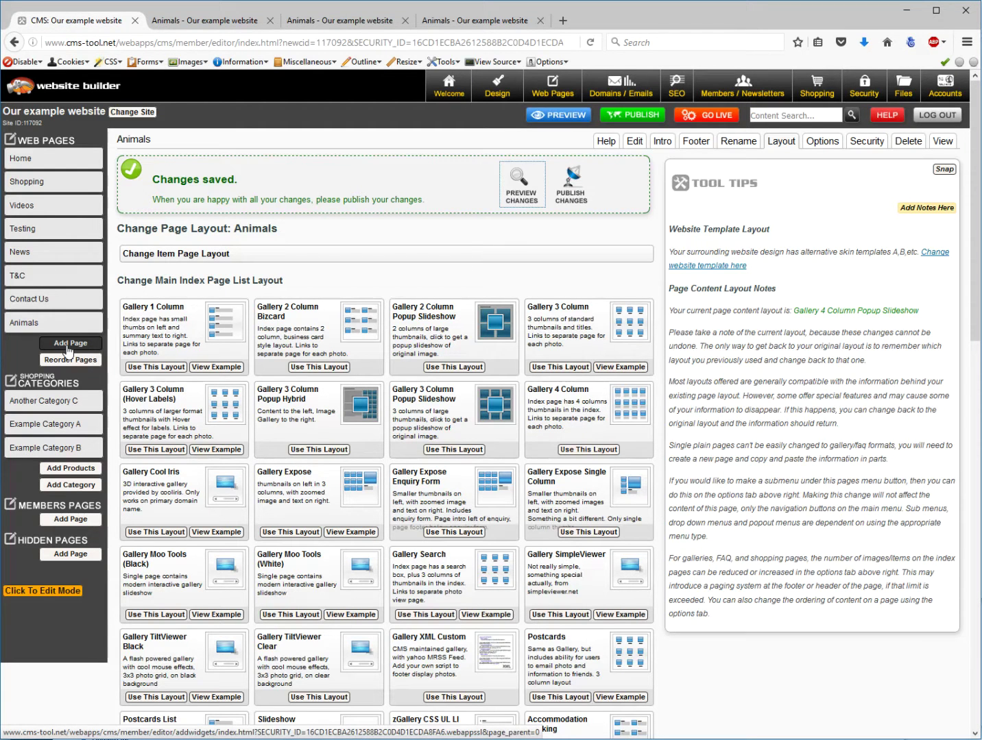
Step: Add a new photo gallery page of type Gallery 3 Column Popup Slideshow with the menu button text "More Animals"
left_click(66, 349)
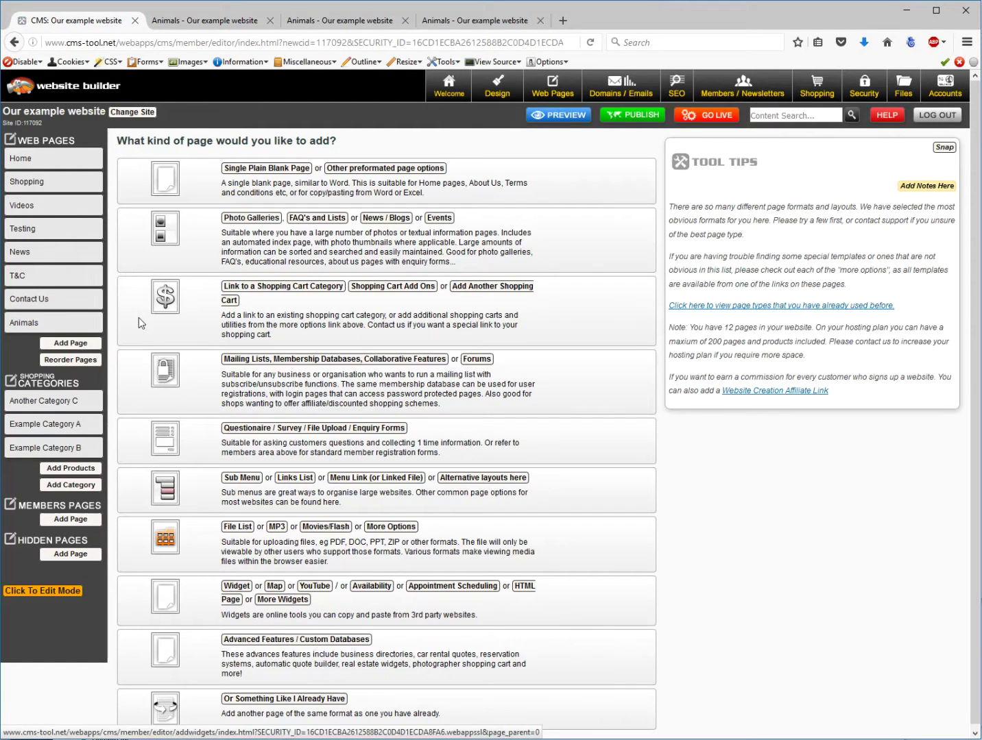
left_click(255, 220)
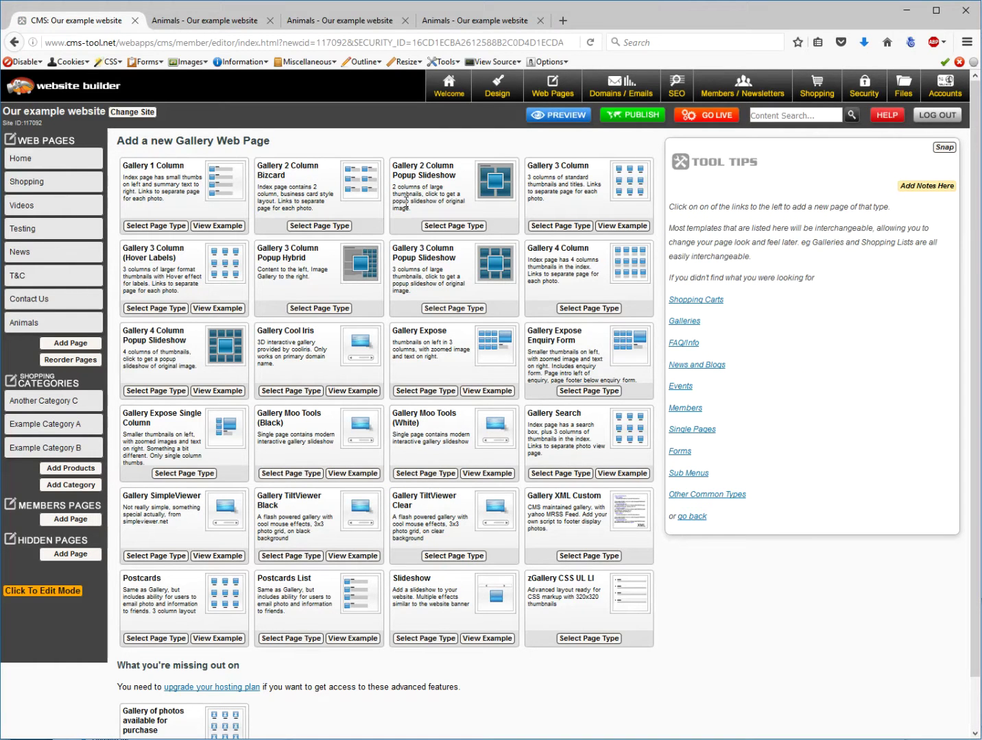
left_click(453, 309)
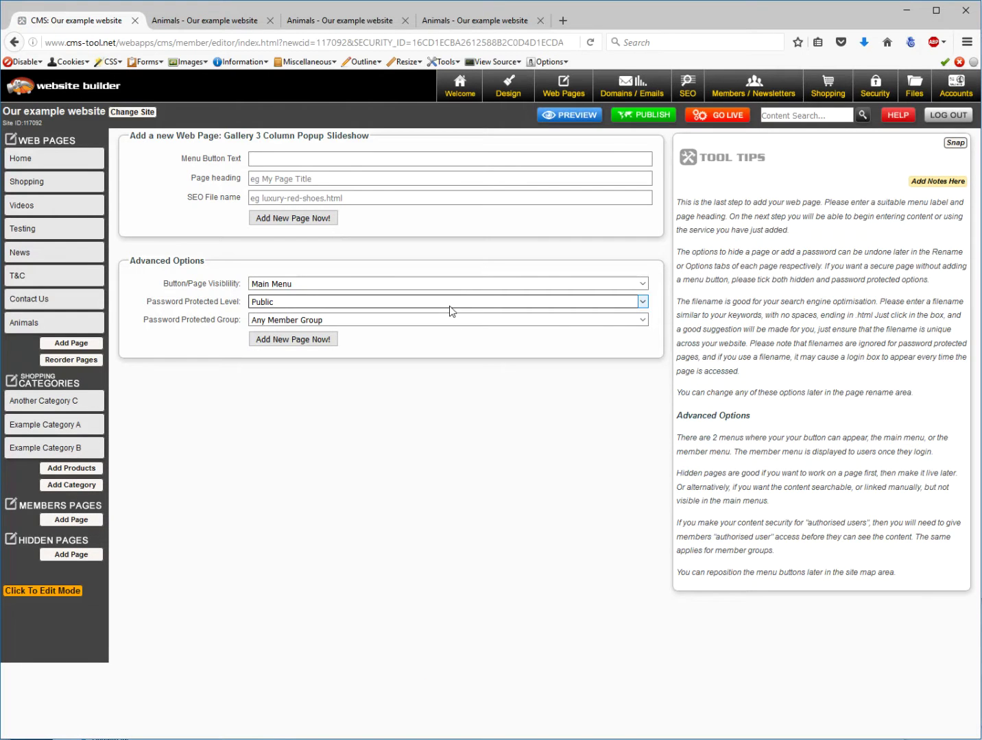
type("More Animals")
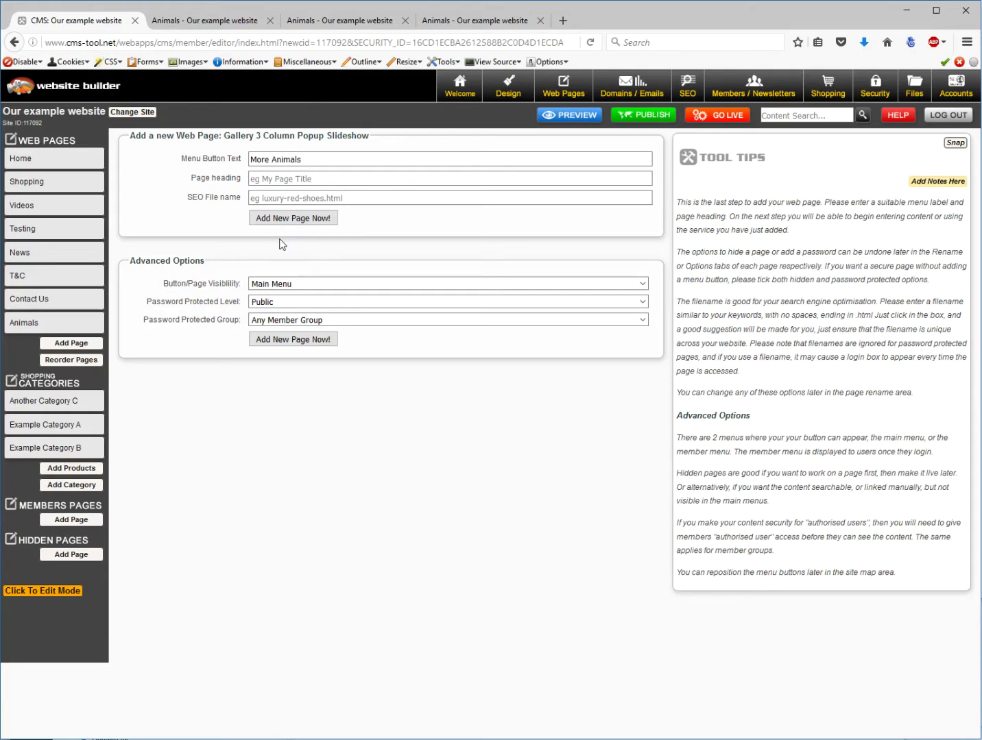
left_click(273, 218)
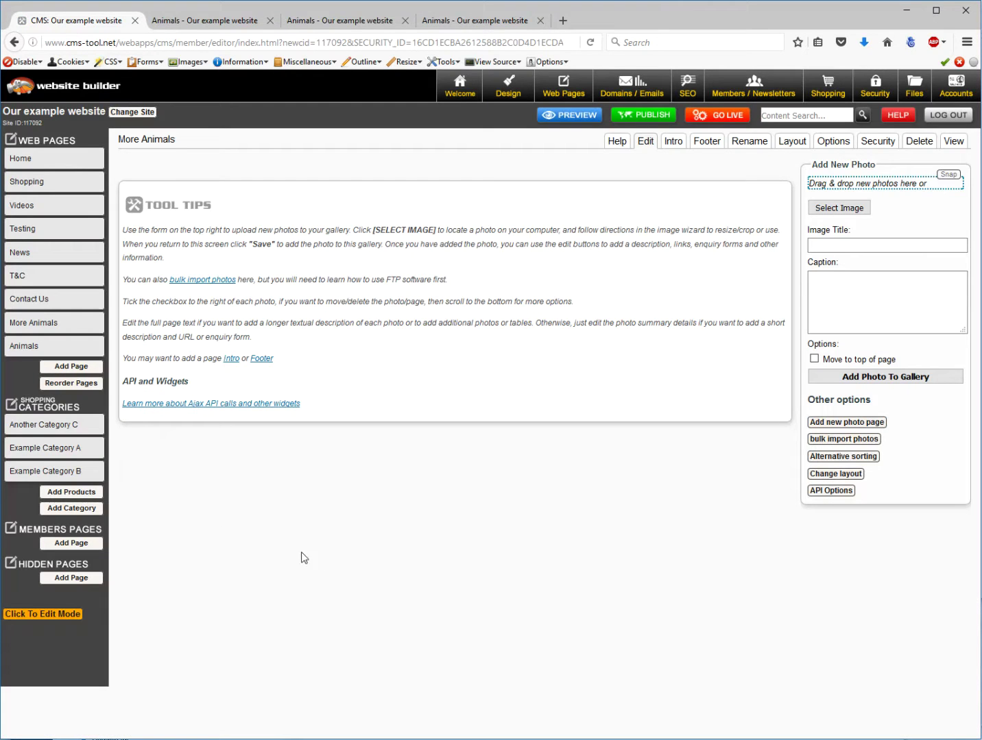
Step: Move the kitten and tiger cub photos from the Animals gallery to the More Animals page
left_click(26, 348)
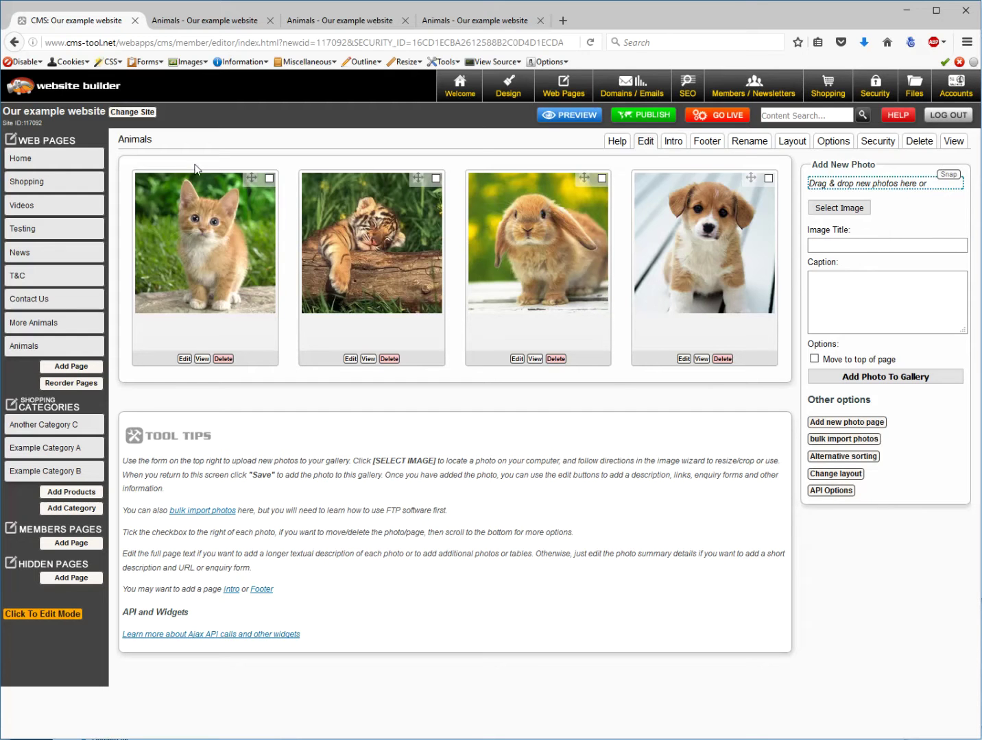
left_click(269, 179)
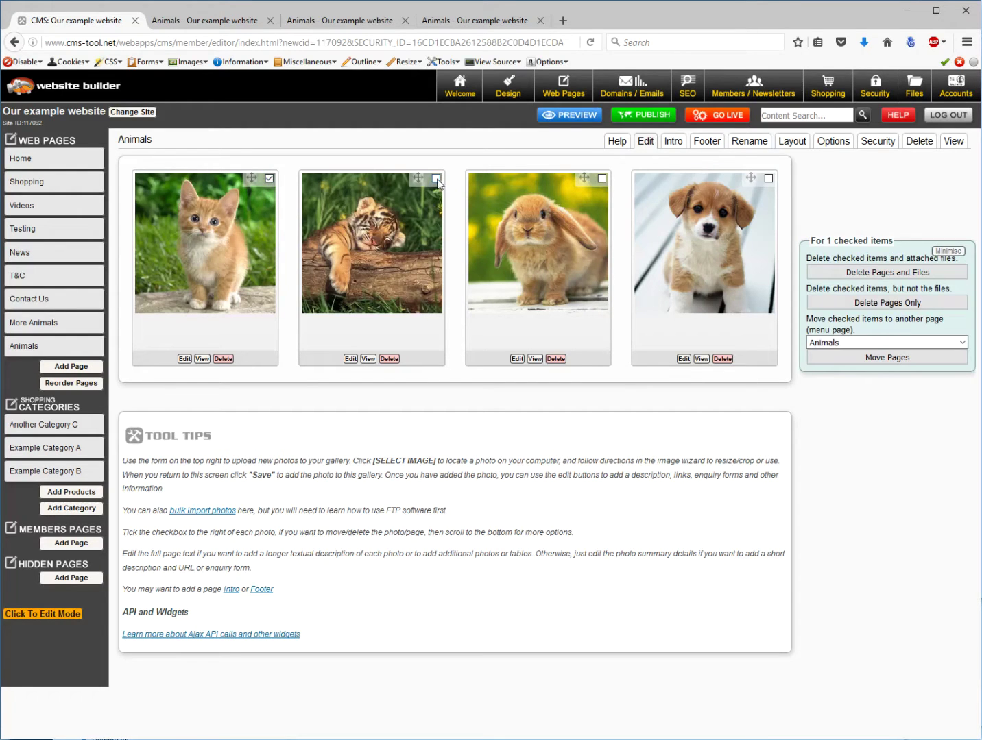
left_click(919, 344)
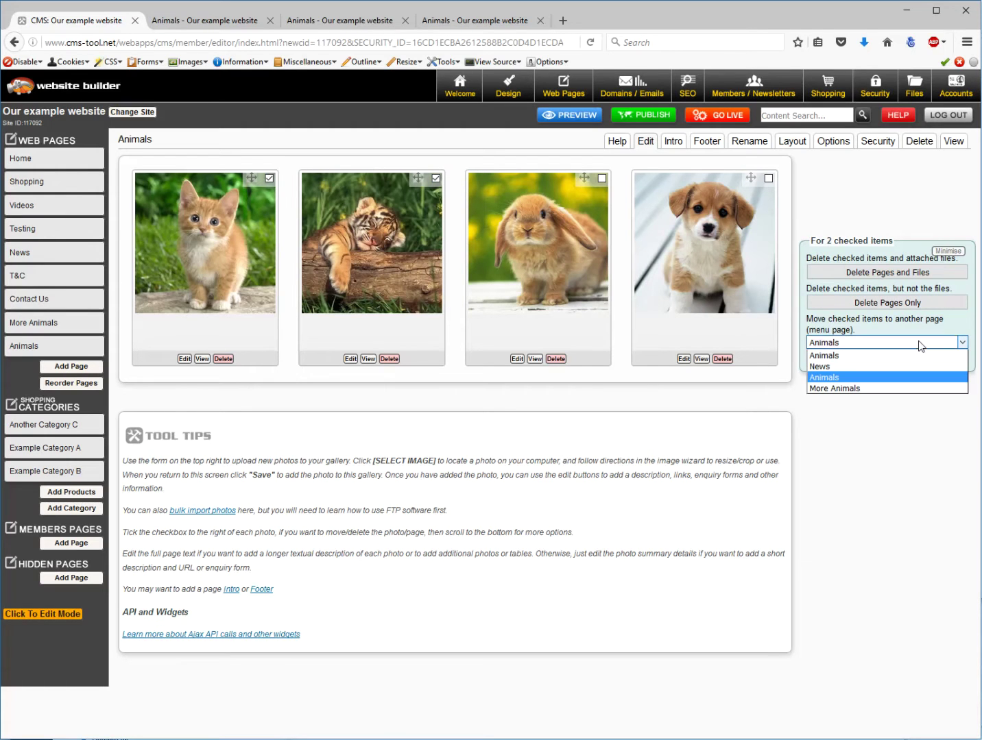
left_click(857, 388)
left_click(850, 358)
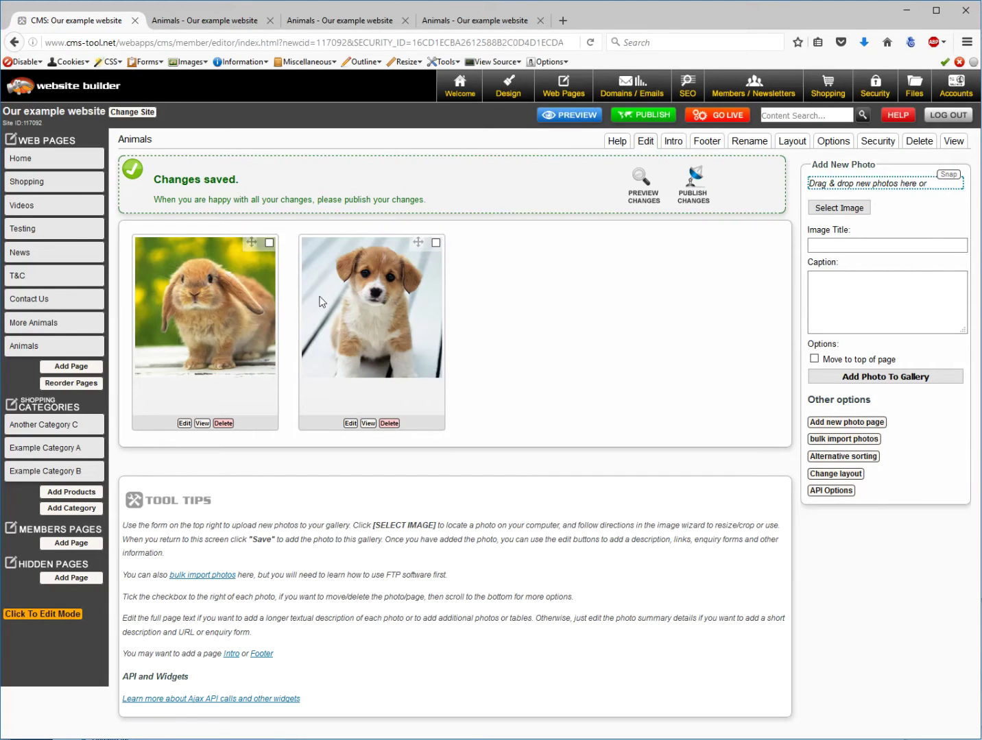
Step: Open the More Animals gallery to check the moved photos and preview the page on the website
left_click(432, 325)
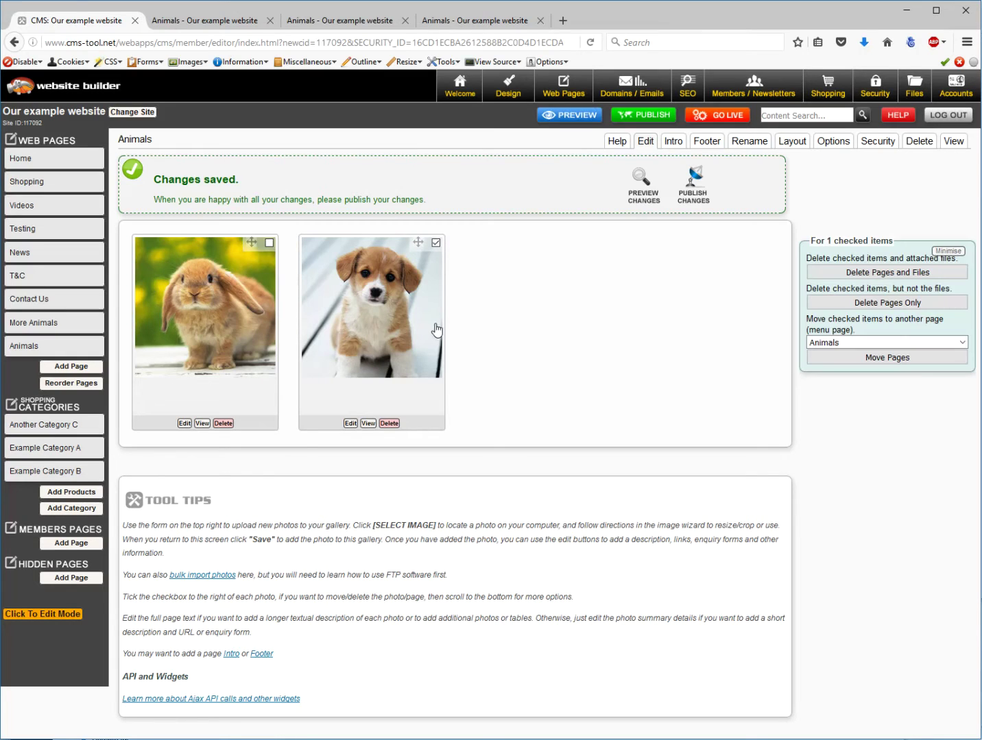
left_click(23, 327)
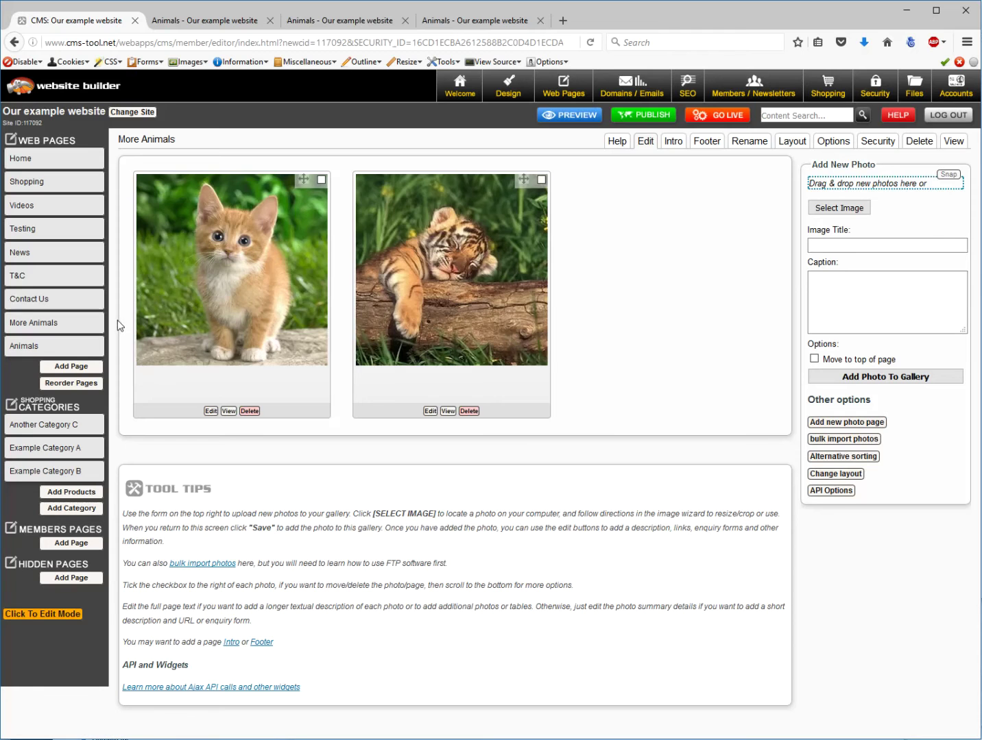
middle_click(97, 328)
left_click(204, 12)
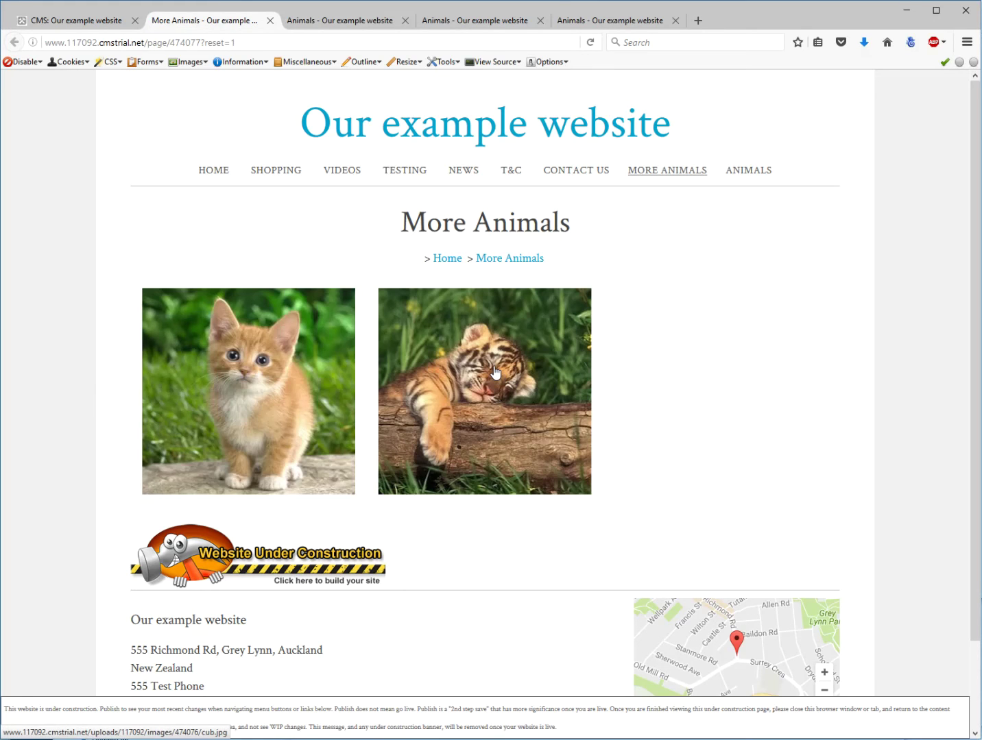